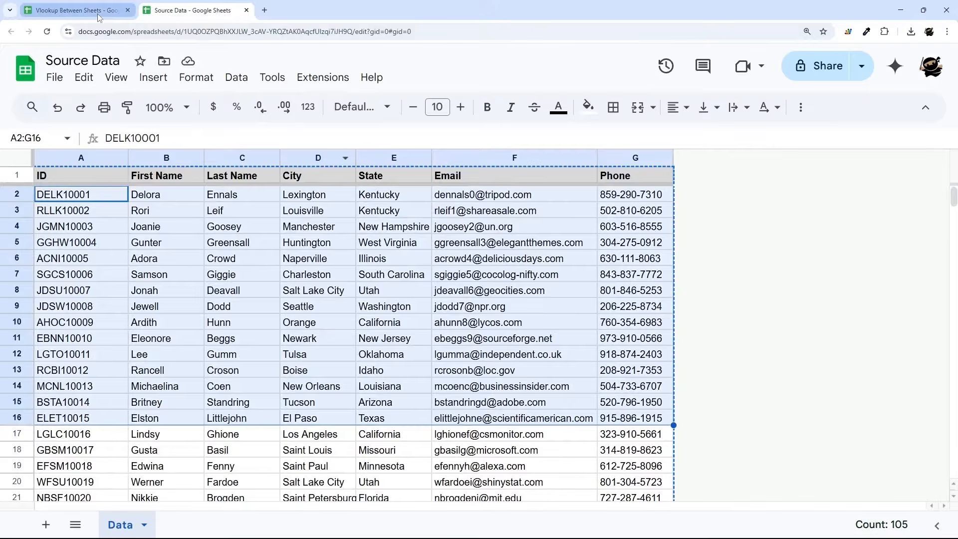
- Switch to the Vlookup Between Sheets spreadsheet and examine the layout of its Vlookup and Data sheets
{"action": "left_click", "coordinate": [98, 15]}
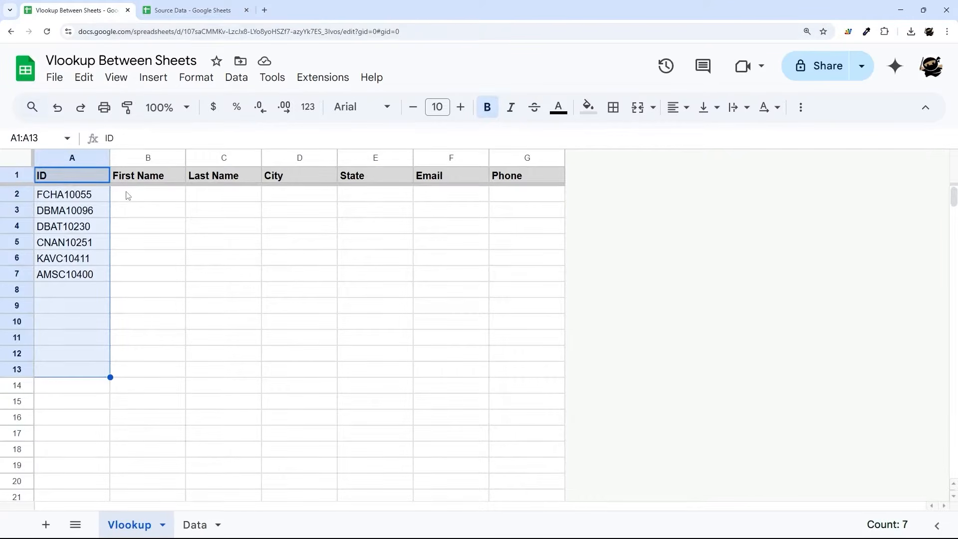
{"action": "left_click", "coordinate": [195, 524]}
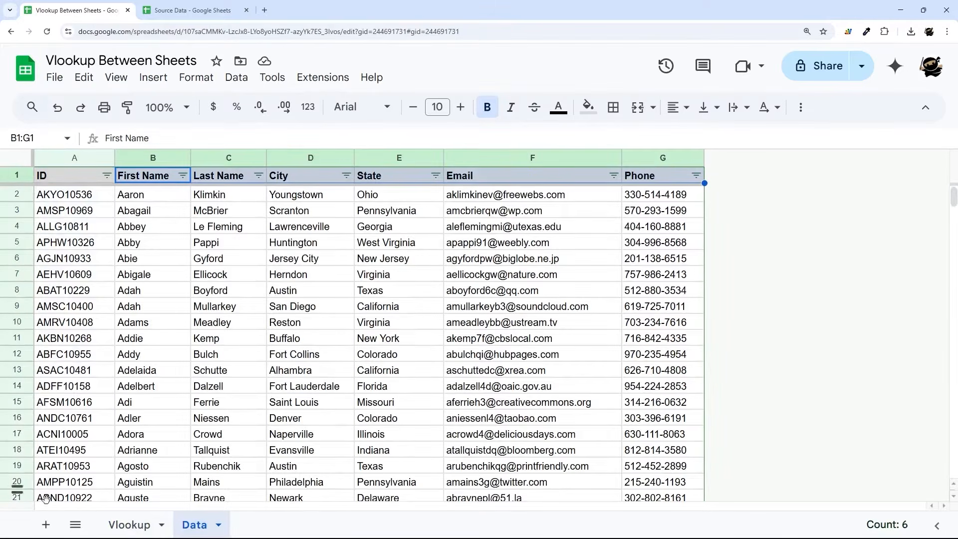
{"action": "left_click", "coordinate": [122, 526]}
{"action": "left_click", "coordinate": [192, 10]}
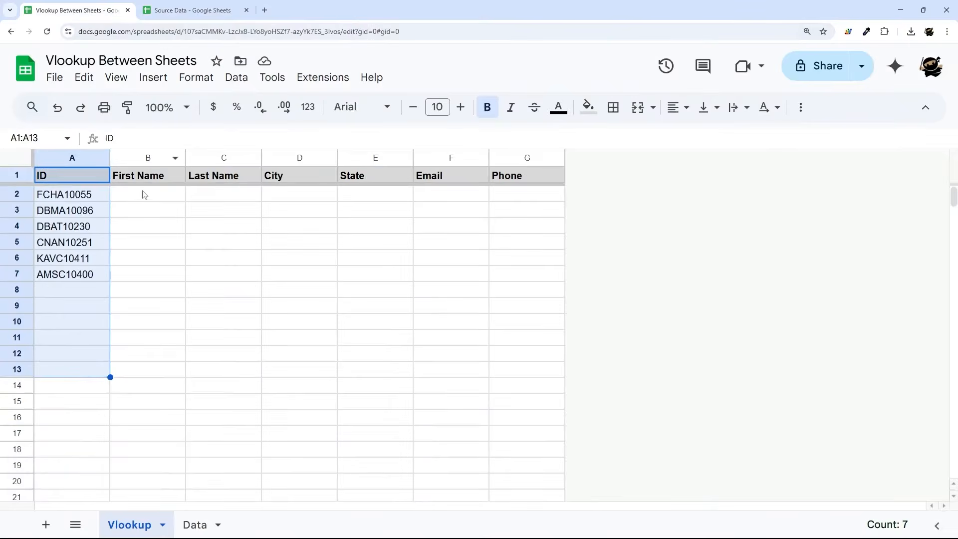
- Start a VLOOKUP formula in B2 of the Vlookup sheet with A2 as search key and Data!A:G as range
{"action": "left_click", "coordinate": [145, 195]}
{"action": "type", "text": "="}
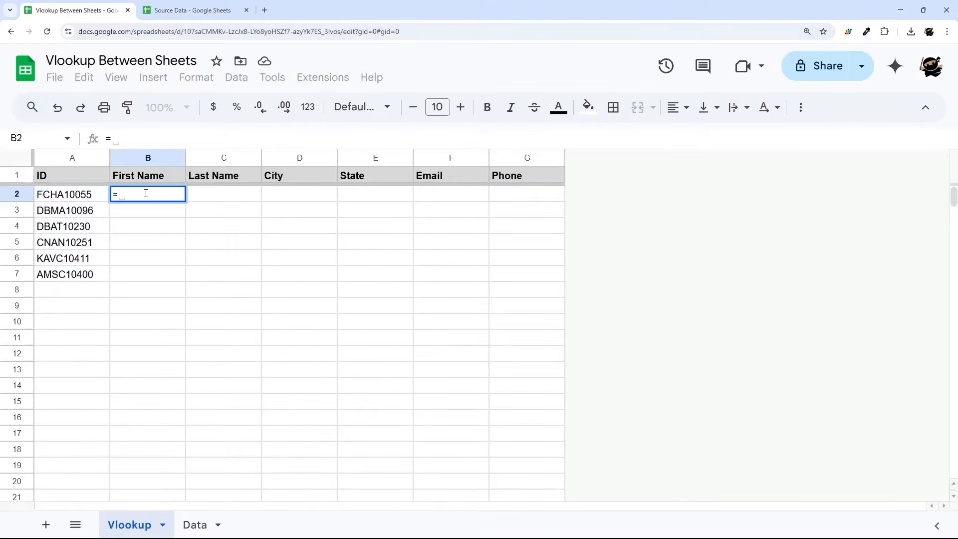
{"action": "type", "text": "vlookup("}
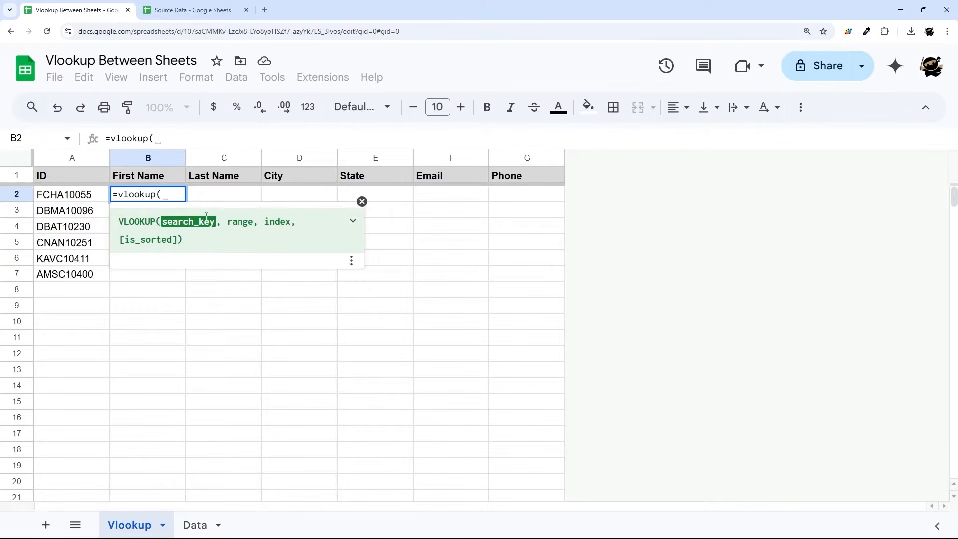
{"action": "left_click", "coordinate": [76, 198]}
{"action": "type", "text": ","}
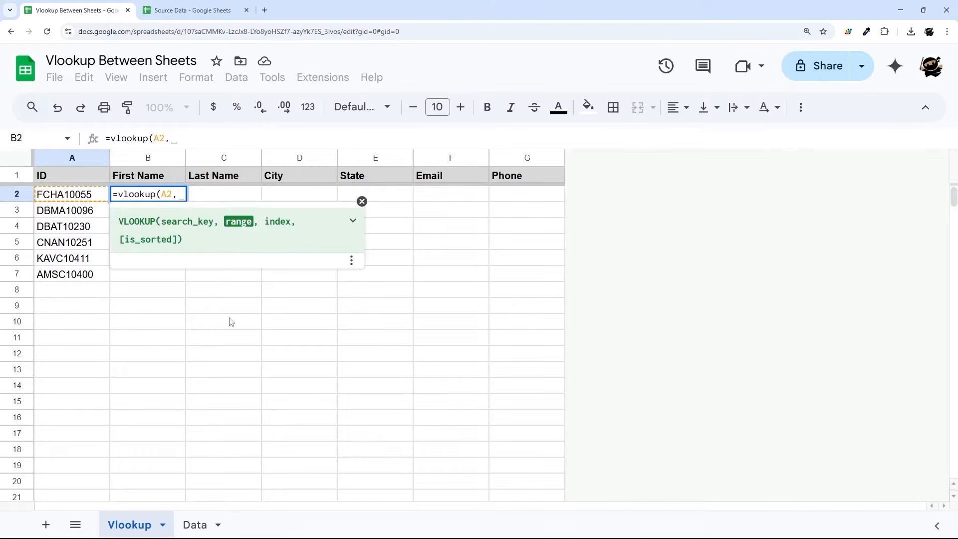
{"action": "left_click", "coordinate": [196, 525]}
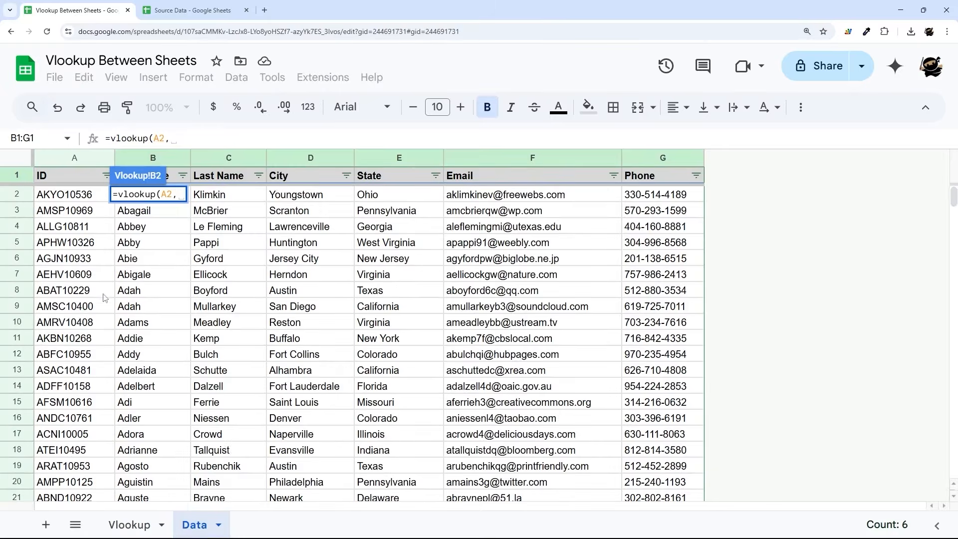
{"action": "left_click", "coordinate": [62, 159]}
{"action": "left_click_drag", "start_coordinate": [62, 159], "coordinate": [699, 157]}
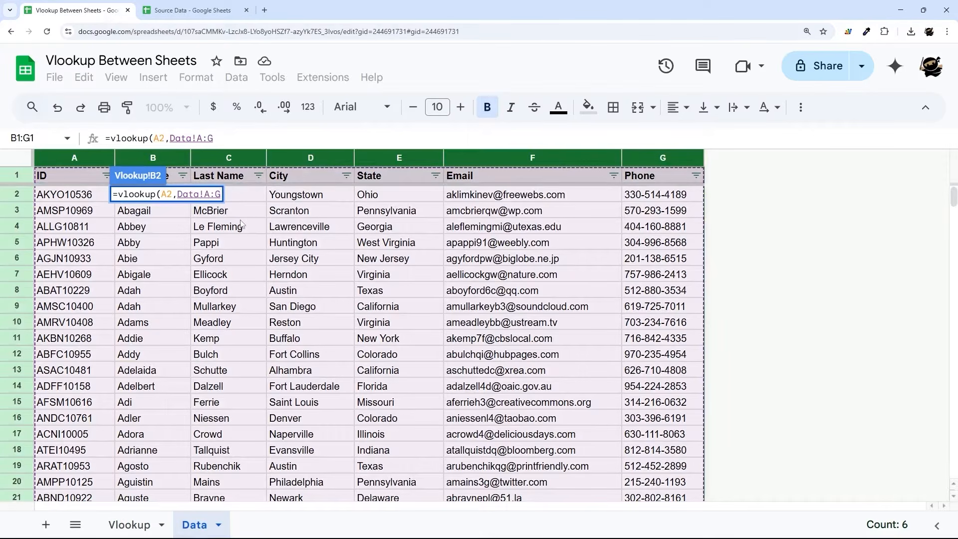
{"action": "type", "text": ","}
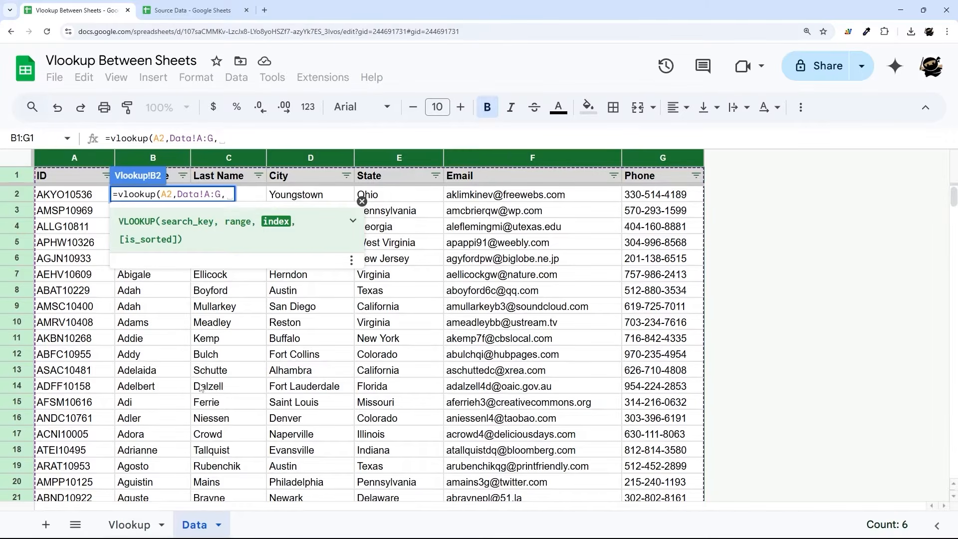
- Complete the B2 VLOOKUP formula with column index 2 and is_sorted set to false, consulting the function's help
{"action": "left_click", "coordinate": [353, 220]}
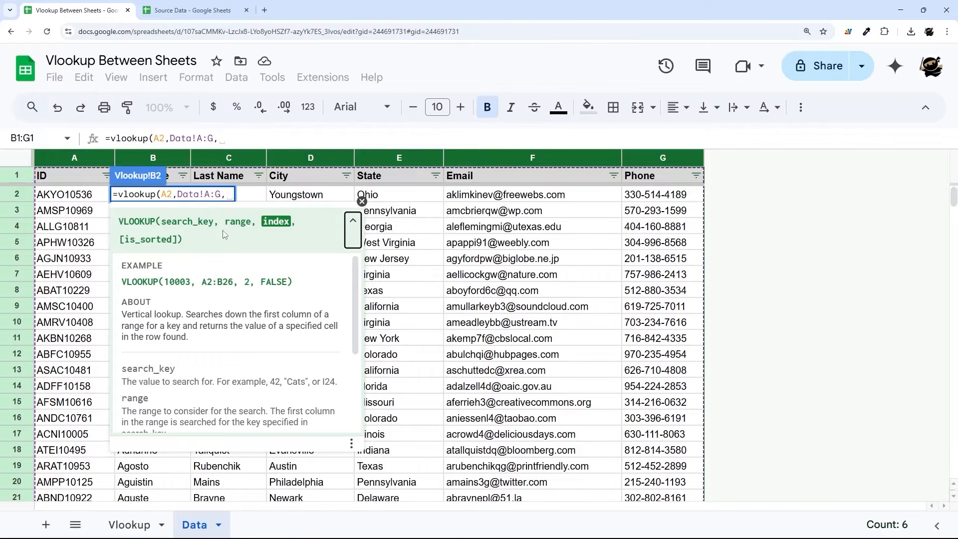
{"action": "left_click", "coordinate": [228, 140]}
{"action": "type", "text": "2"}
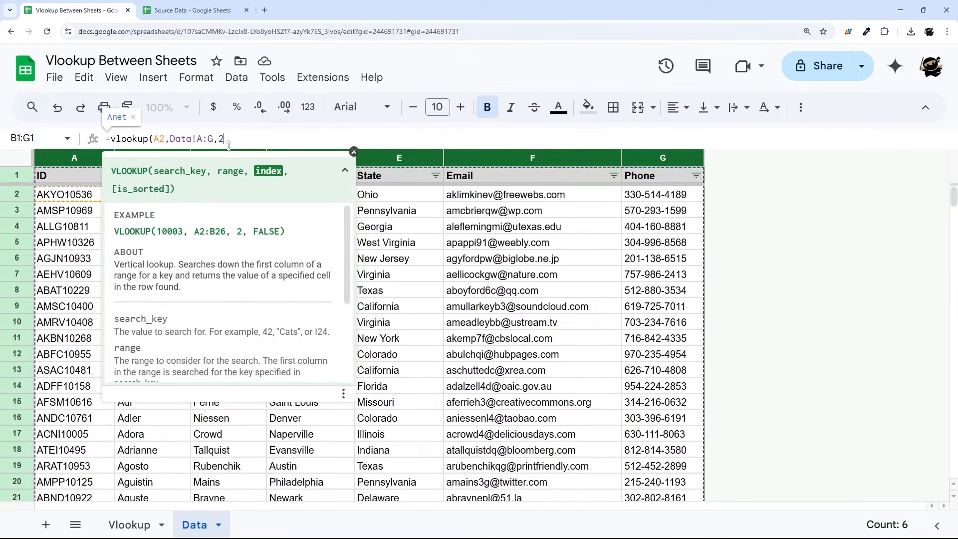
{"action": "type", "text": ","}
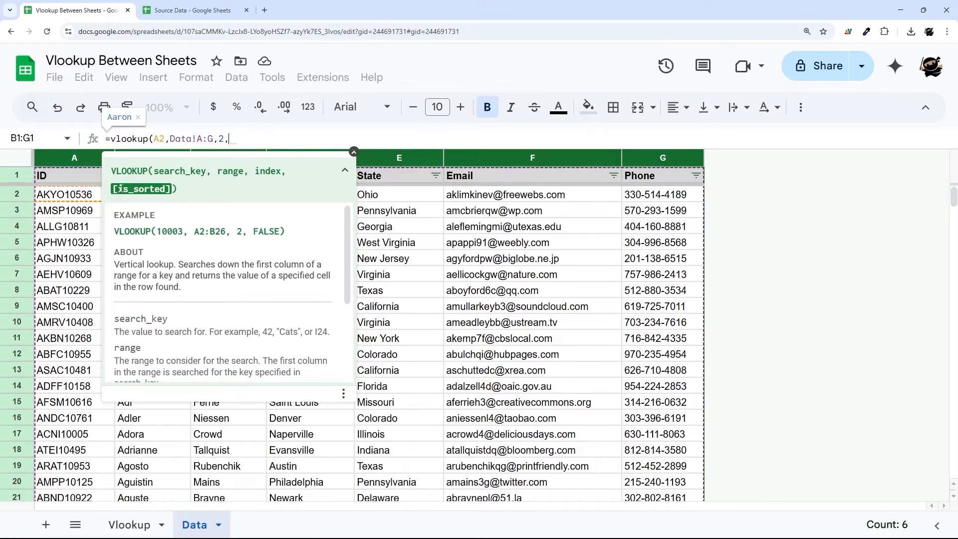
{"action": "scroll", "coordinate": [254, 267], "scroll_direction": "down", "scroll_amount": 3}
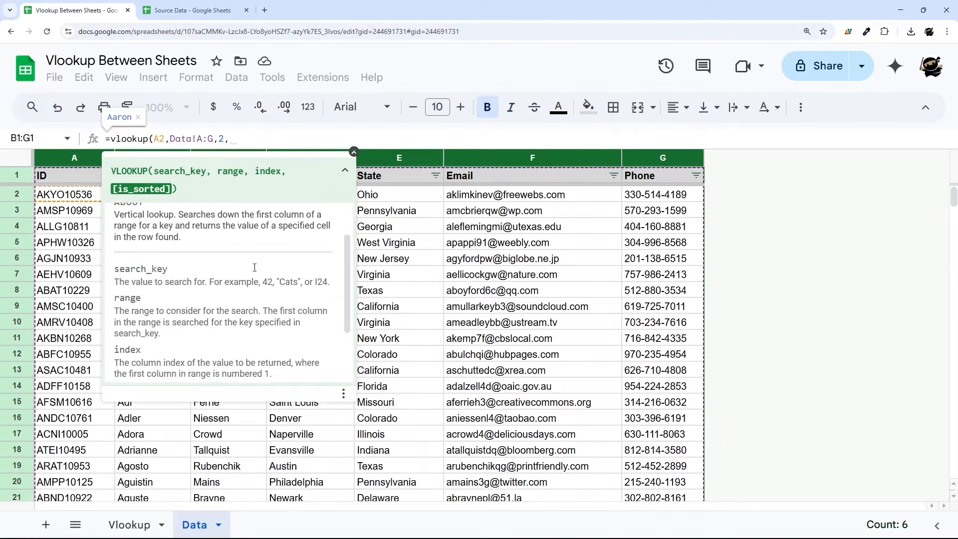
{"action": "scroll", "coordinate": [255, 273], "scroll_direction": "up", "scroll_amount": 3}
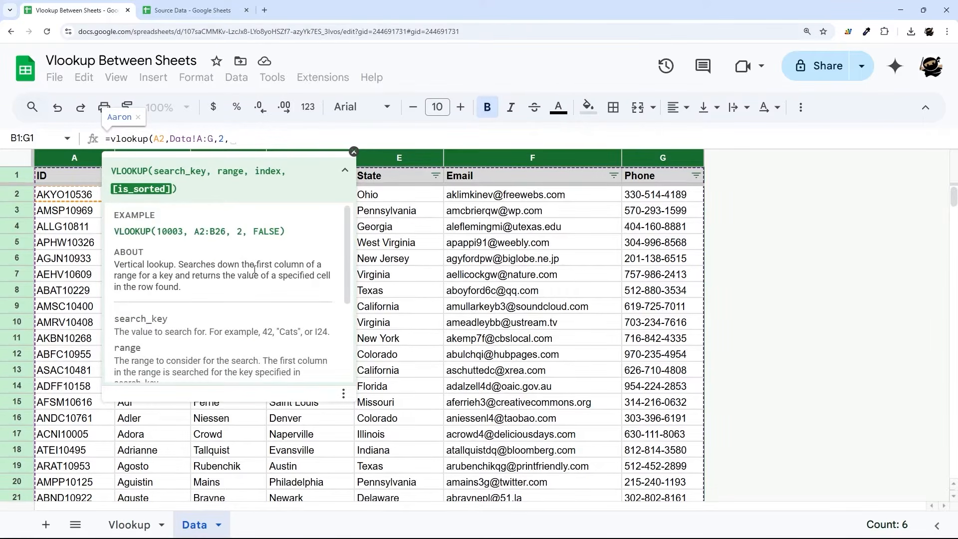
{"action": "type", "text": "false)"}
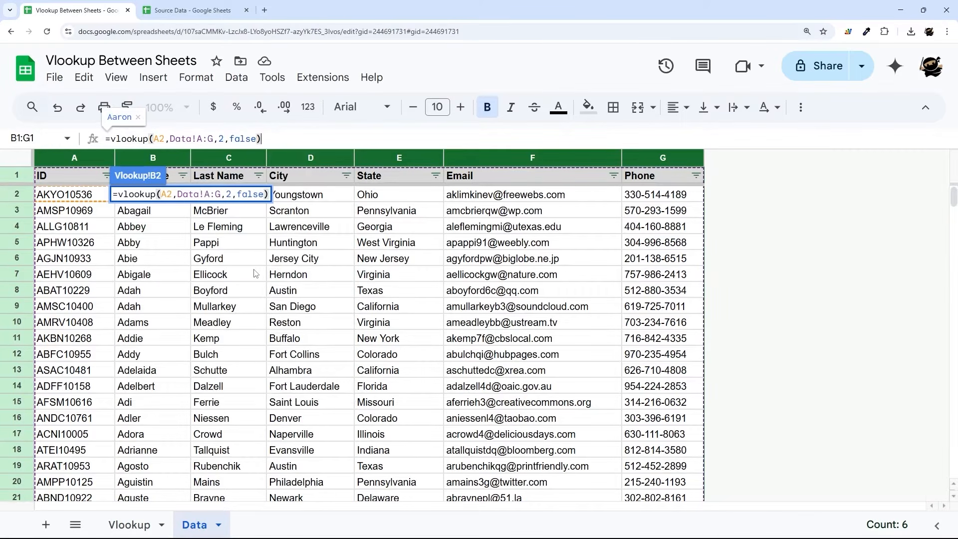
{"action": "key", "text": "Return"}
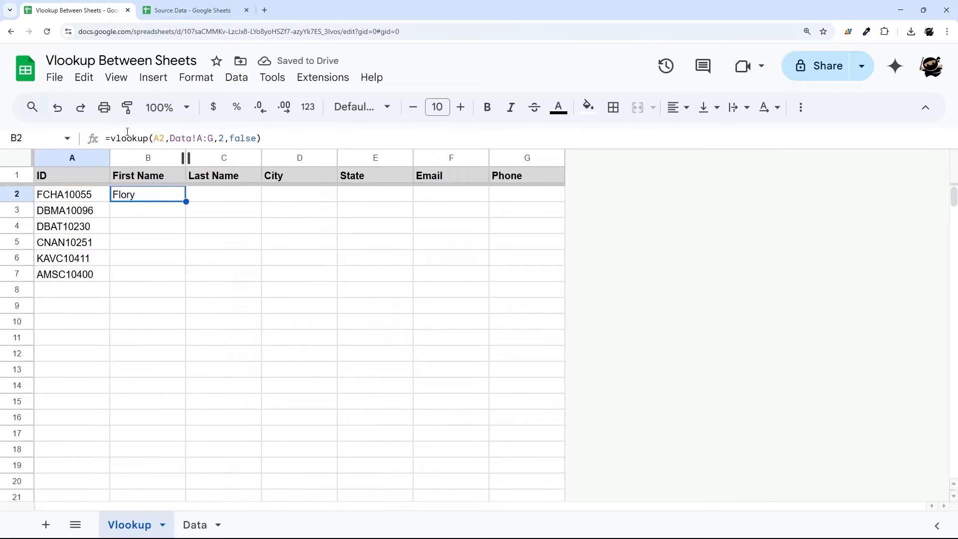
- Fill the B2 lookup formula down through B8 and inspect the error details in B8
{"action": "left_click_drag", "start_coordinate": [186, 201], "coordinate": [184, 295]}
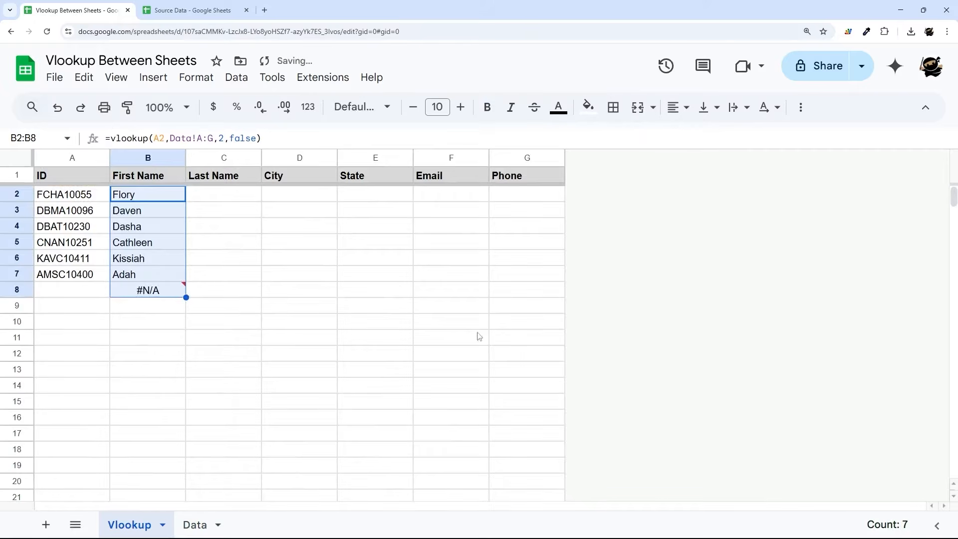
{"action": "left_click_drag", "start_coordinate": [135, 199], "coordinate": [141, 269]}
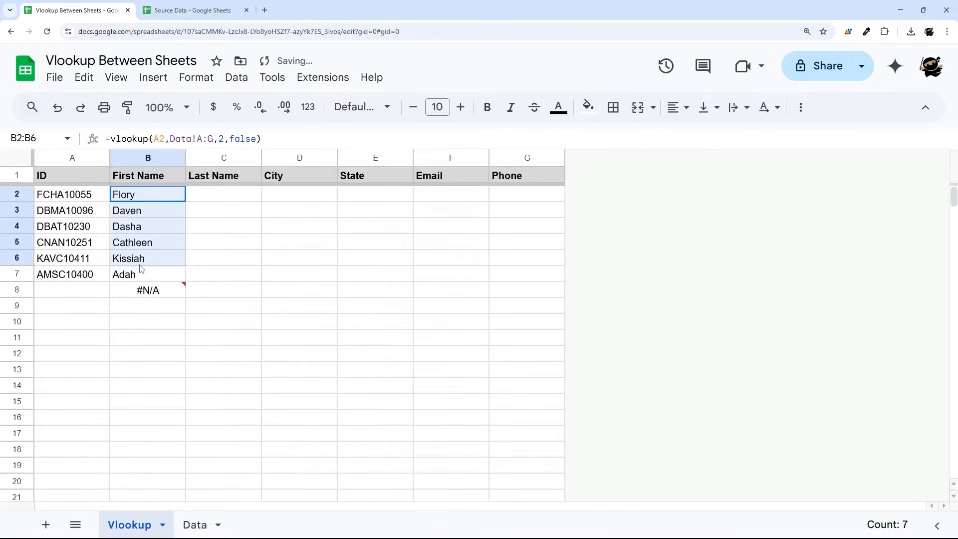
{"action": "left_click", "coordinate": [160, 298]}
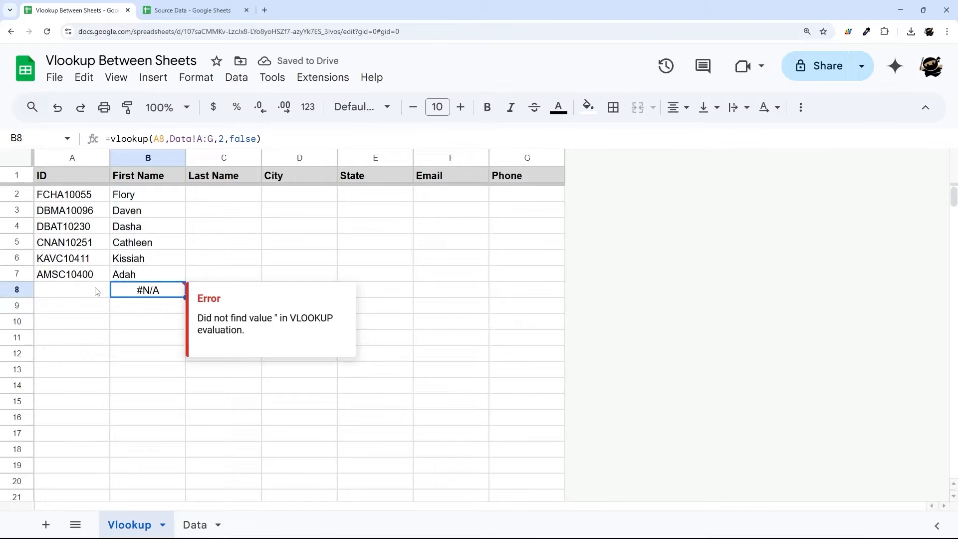
{"action": "left_click", "coordinate": [79, 296]}
{"action": "left_click", "coordinate": [162, 295]}
{"action": "mouse_move", "coordinate": [163, 295]}
- Test the row 8 lookup by entering the invalid ID G^079 in A8, check B8's error, and clear A8
{"action": "left_click", "coordinate": [79, 294]}
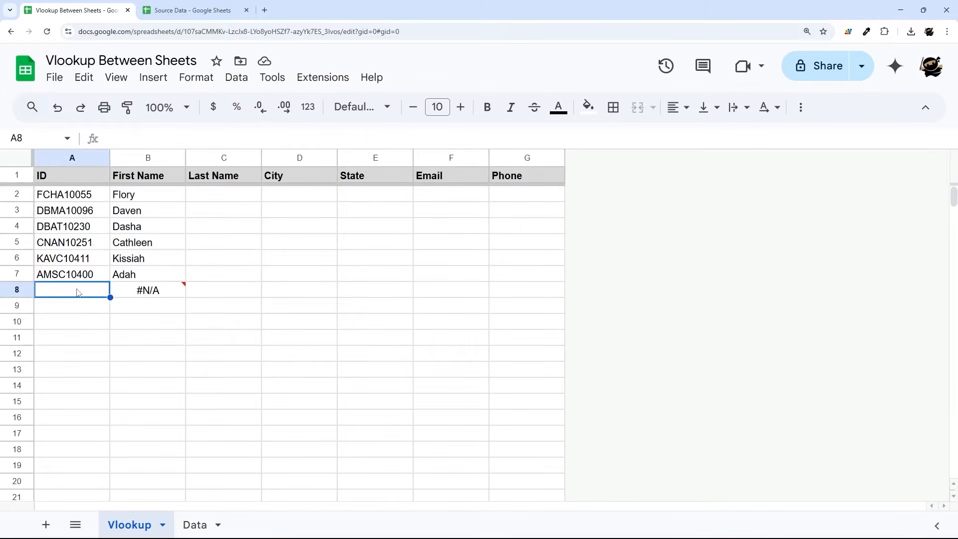
{"action": "type", "text": "G^079"}
{"action": "key", "text": "Return"}
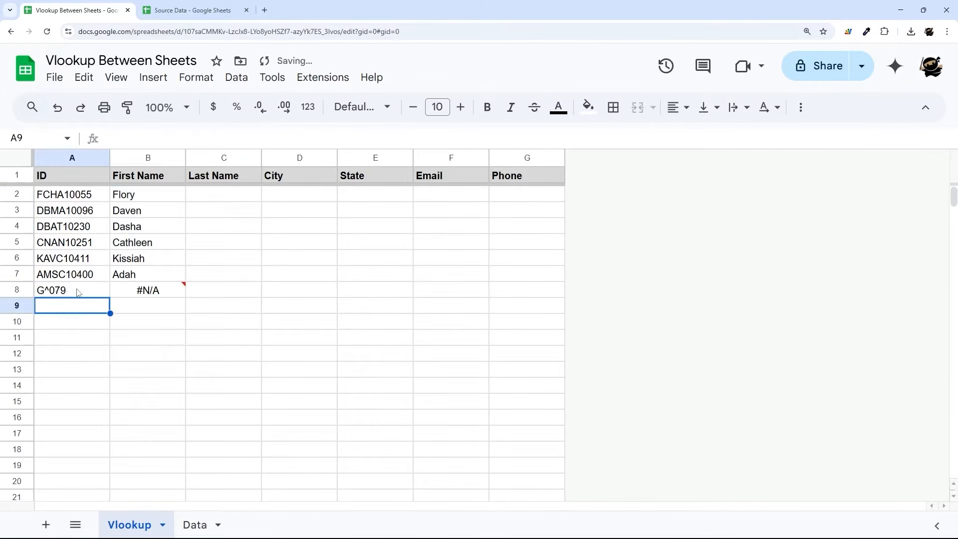
{"action": "left_click", "coordinate": [141, 290]}
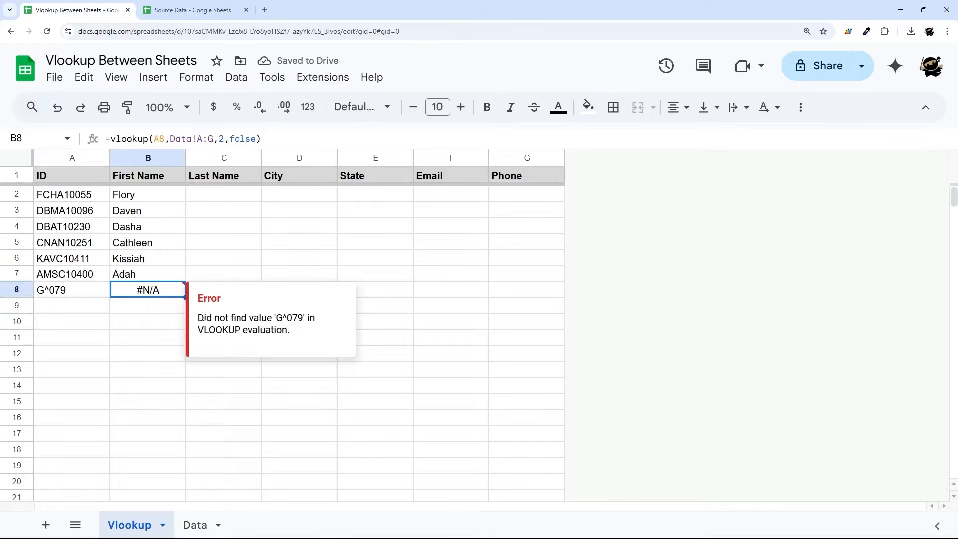
{"action": "left_click", "coordinate": [90, 297]}
{"action": "key", "text": "Delete"}
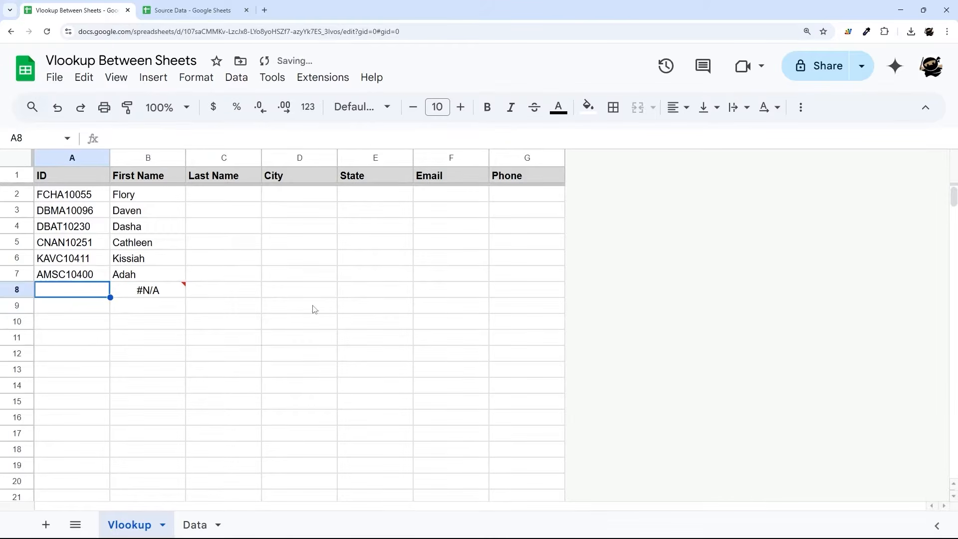
- Wrap the VLOOKUP formula in B8 in IFERROR with "Not Found" as the error value
{"action": "left_click", "coordinate": [163, 295]}
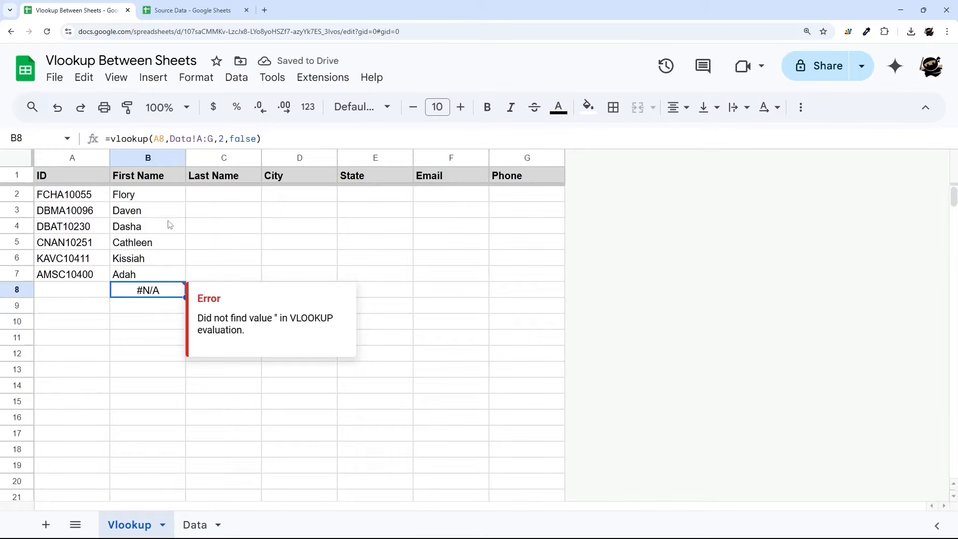
{"action": "left_click", "coordinate": [109, 138]}
{"action": "type", "text": "IF"}
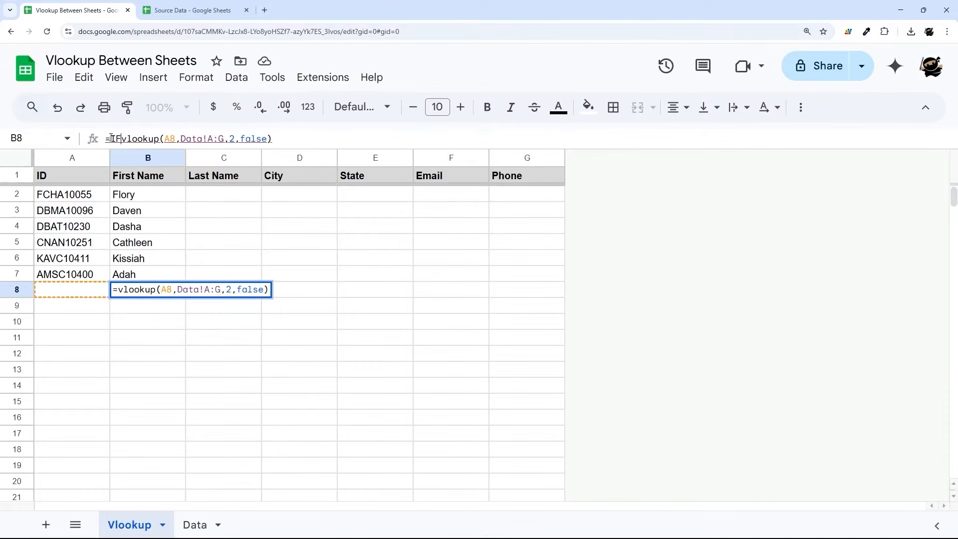
{"action": "type", "text": "ERROR("}
{"action": "key", "text": "End"}
{"action": "type", "text": ",\"No"}
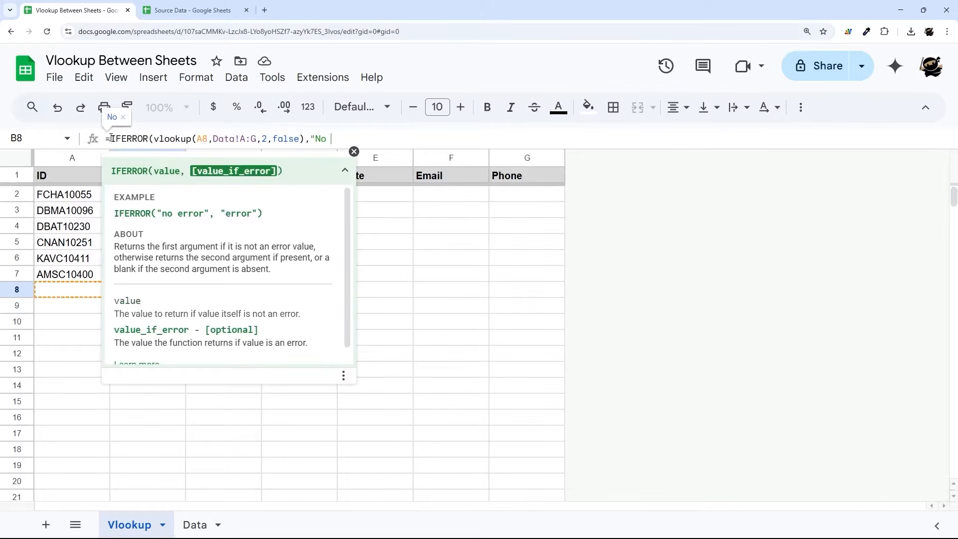
{"action": "type", "text": "t Fou"}
{"action": "key", "text": "BackSpace"}
{"action": "key", "text": "BackSpace"}
{"action": "key", "text": "BackSpace"}
{"action": "key", "text": "BackSpace"}
{"action": "type", "text": "t Foun"}
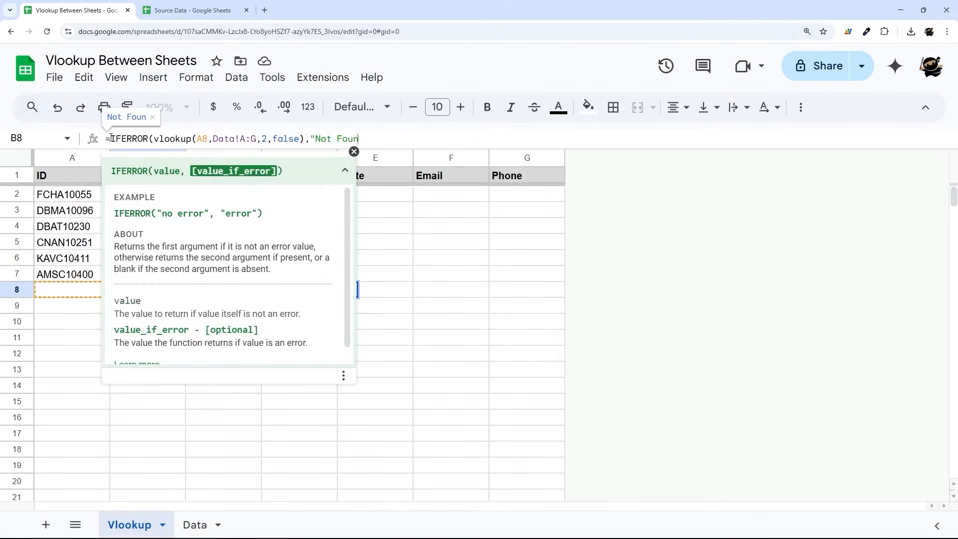
{"action": "type", "text": "d\")"}
{"action": "key", "text": "Return"}
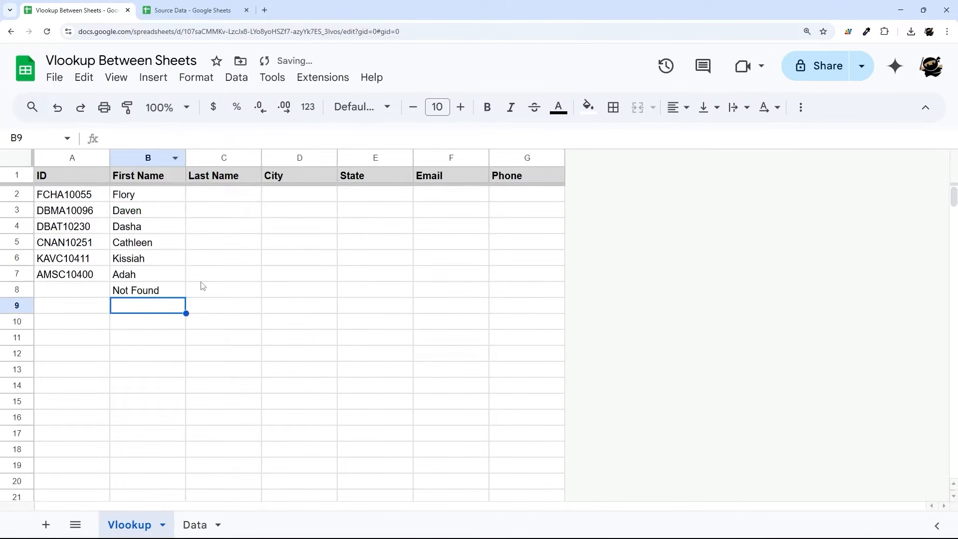
- Copy the IFERROR formula from B8 up through B2 and clear B8
{"action": "left_click", "coordinate": [184, 288]}
{"action": "left_click_drag", "start_coordinate": [186, 297], "coordinate": [153, 198]}
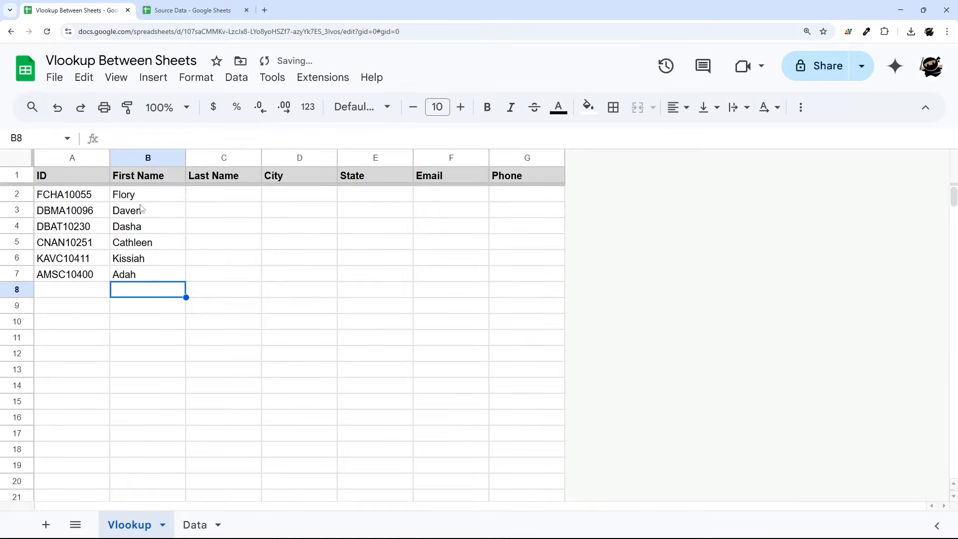
{"action": "left_click", "coordinate": [142, 198]}
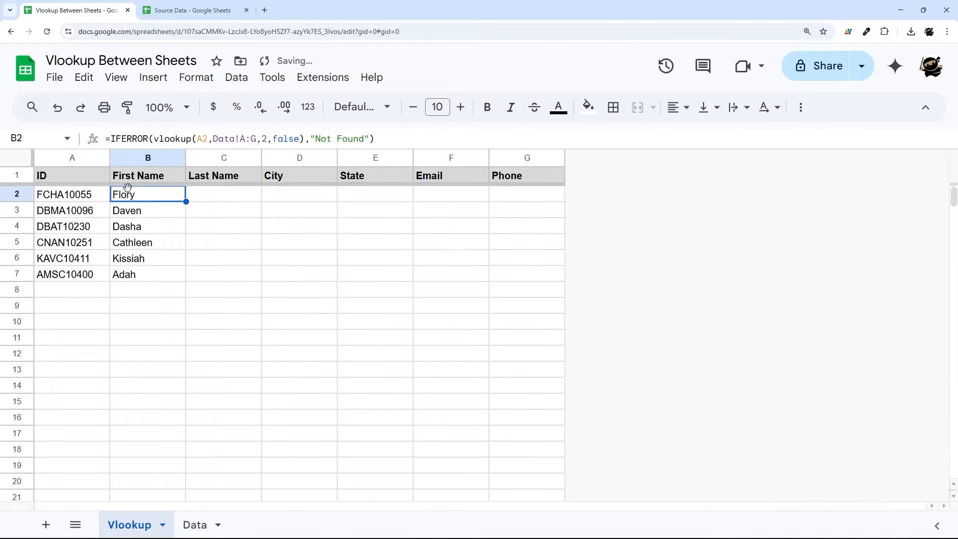
{"action": "left_click_drag", "start_coordinate": [127, 196], "coordinate": [518, 207]}
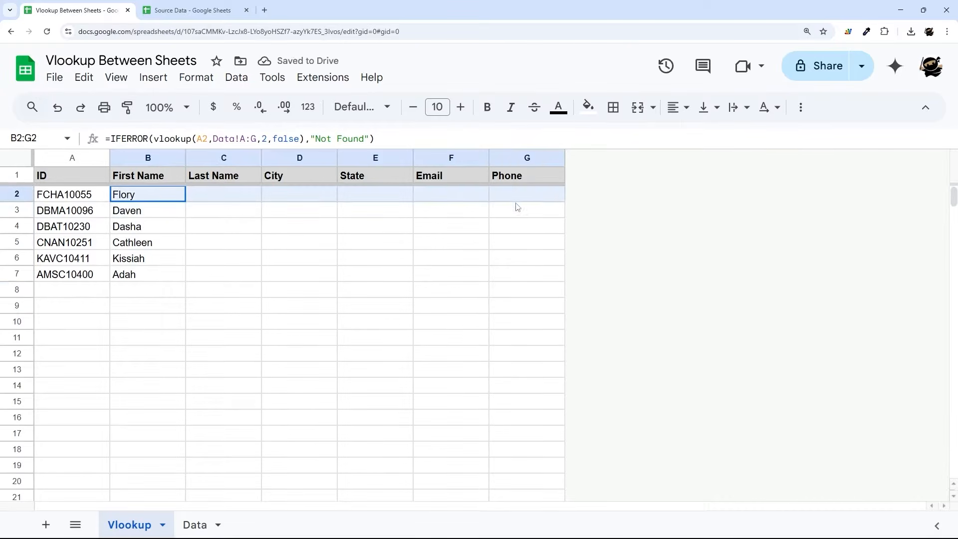
- Copy the formula text from B2 into C2 and change its column index to 3 for the last name
{"action": "left_click", "coordinate": [170, 198]}
{"action": "left_click", "coordinate": [222, 138]}
{"action": "key", "text": "ctrl+a"}
{"action": "key", "text": "ctrl+c"}
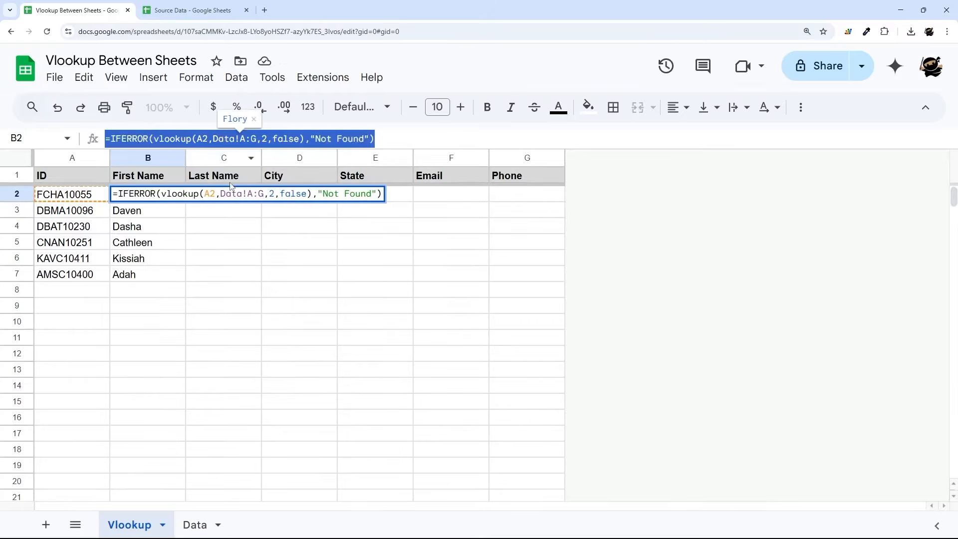
{"action": "key", "text": "Escape"}
{"action": "double_click", "coordinate": [216, 196]}
{"action": "key", "text": "ctrl+v"}
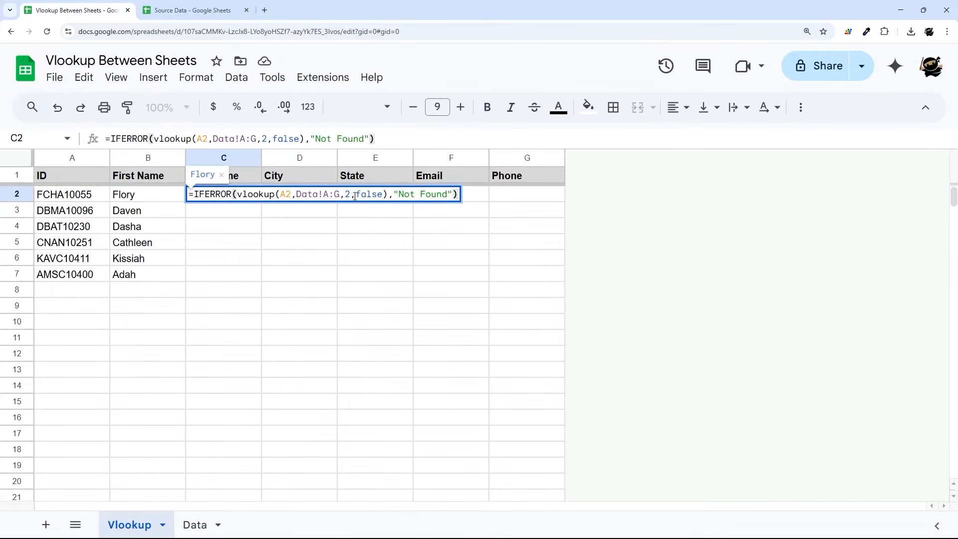
{"action": "left_click", "coordinate": [351, 195]}
{"action": "key", "text": "BackSpace"}
{"action": "type", "text": "3"}
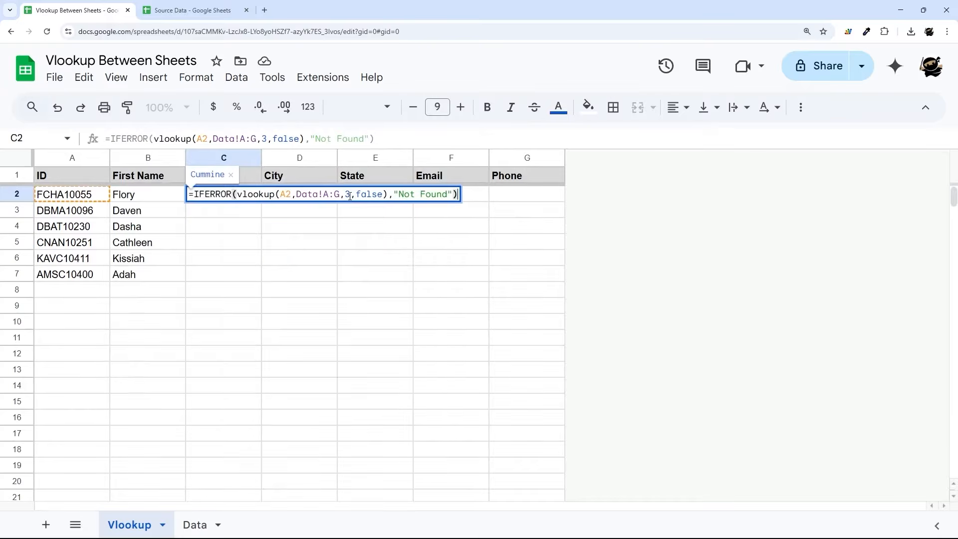
{"action": "key", "text": "Return"}
{"action": "left_click", "coordinate": [304, 306]}
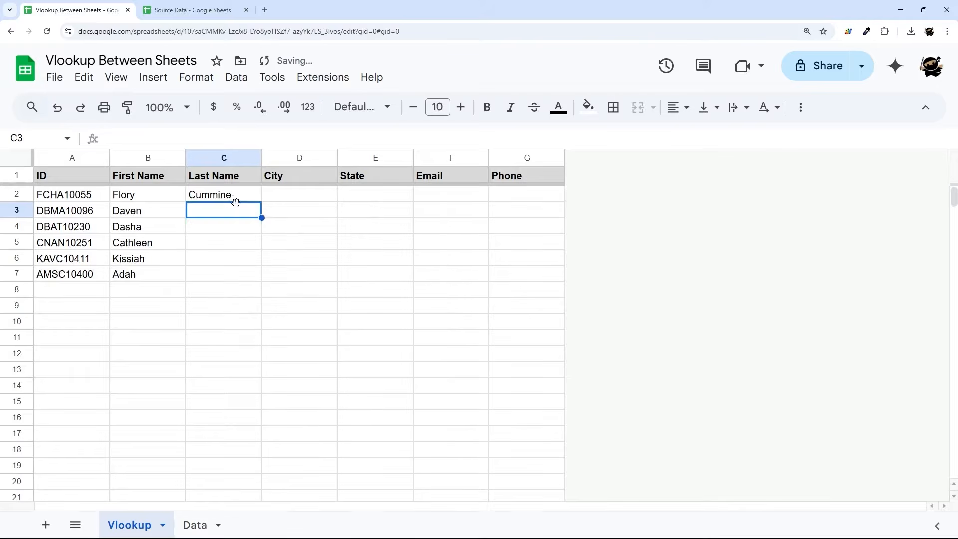
- Clear the last-name formula in C2 and all first-name formulas below B2
{"action": "left_click", "coordinate": [301, 203]}
{"action": "left_click", "coordinate": [209, 197]}
{"action": "key", "text": "Delete"}
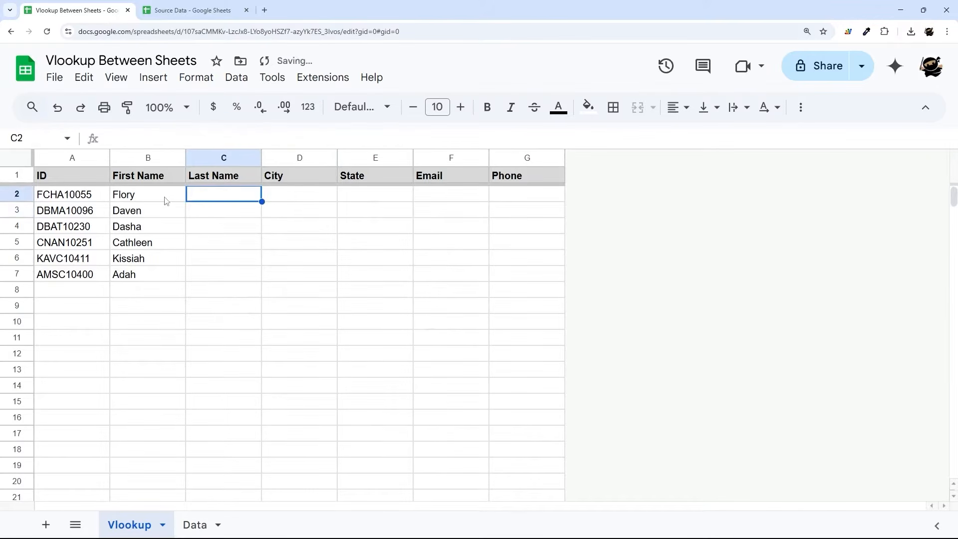
{"action": "left_click", "coordinate": [161, 214]}
{"action": "left_click", "coordinate": [148, 321], "text": "shift"}
{"action": "key", "text": "Delete"}
- Remove the IFERROR wrapper and its "Not Found" value from B2's formula, leaving only the VLOOKUP
{"action": "left_click", "coordinate": [145, 195]}
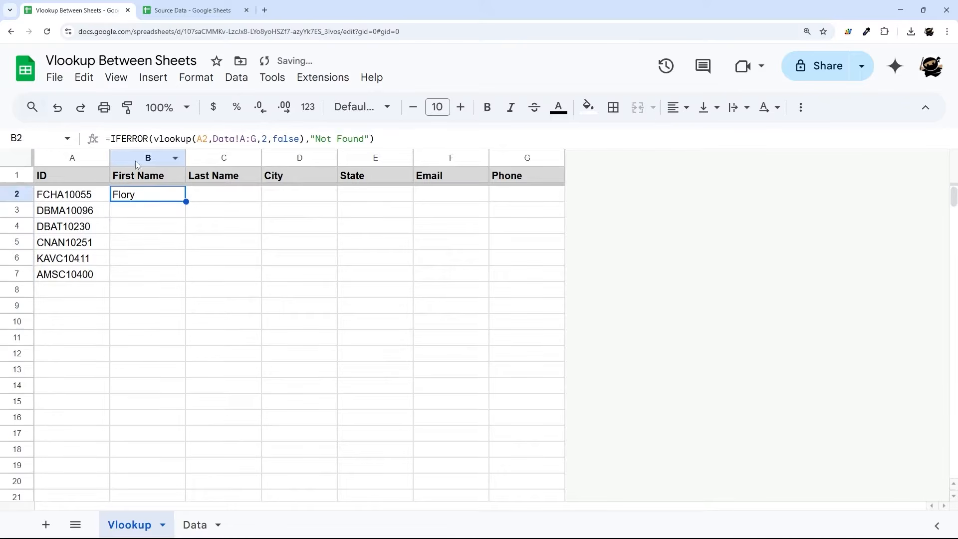
{"action": "left_click_drag", "start_coordinate": [110, 139], "coordinate": [153, 138]}
{"action": "key", "text": "BackSpace"}
{"action": "key", "text": "BackSpace"}
{"action": "key", "text": "BackSpace"}
{"action": "key", "text": "BackSpace"}
{"action": "key", "text": "BackSpace"}
{"action": "key", "text": "BackSpace"}
{"action": "key", "text": "BackSpace"}
{"action": "key", "text": "BackSpace"}
{"action": "key", "text": "BackSpace"}
{"action": "key", "text": "BackSpace"}
{"action": "key", "text": "BackSpace"}
{"action": "key", "text": "BackSpace"}
{"action": "key", "text": "BackSpace"}
{"action": "key", "text": "BackSpace"}
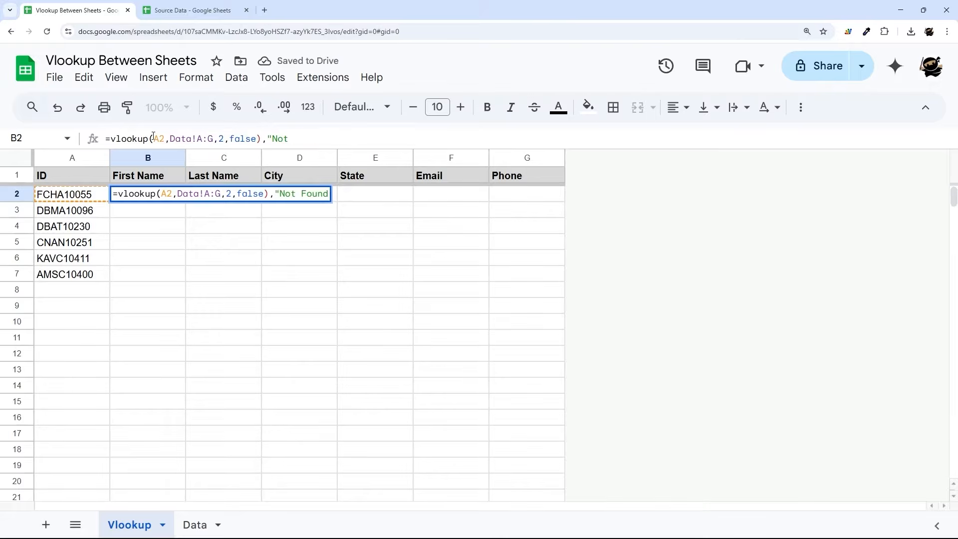
- Wrap B2's VLOOKUP in ARRAYFORMULA and set its column index to the array {2,3}
{"action": "double_click", "coordinate": [220, 138]}
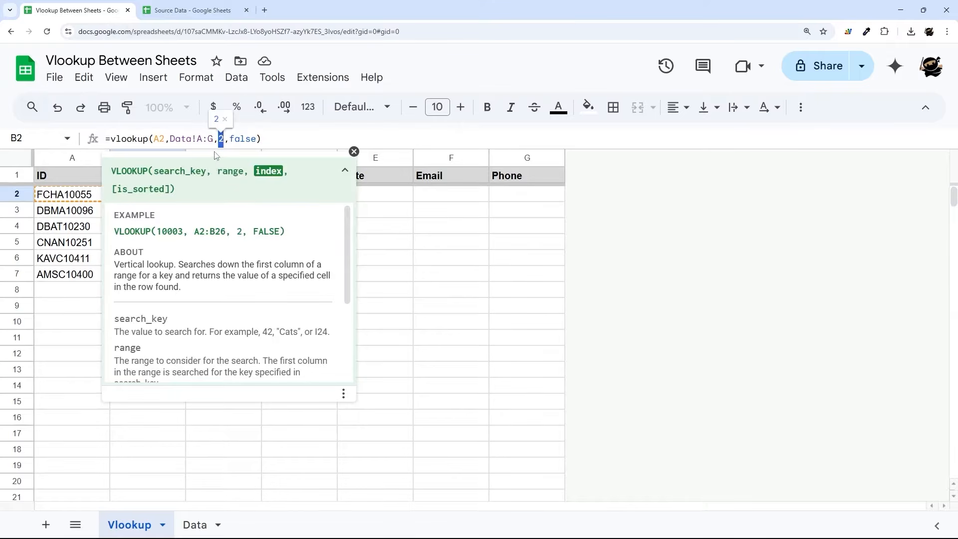
{"action": "left_click", "coordinate": [111, 139]}
{"action": "type", "text": "array"}
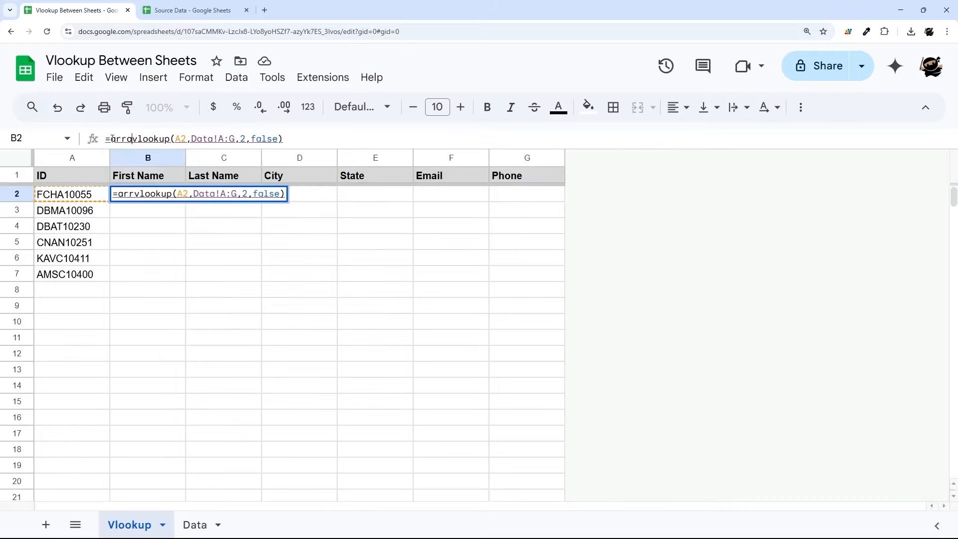
{"action": "type", "text": "formula("}
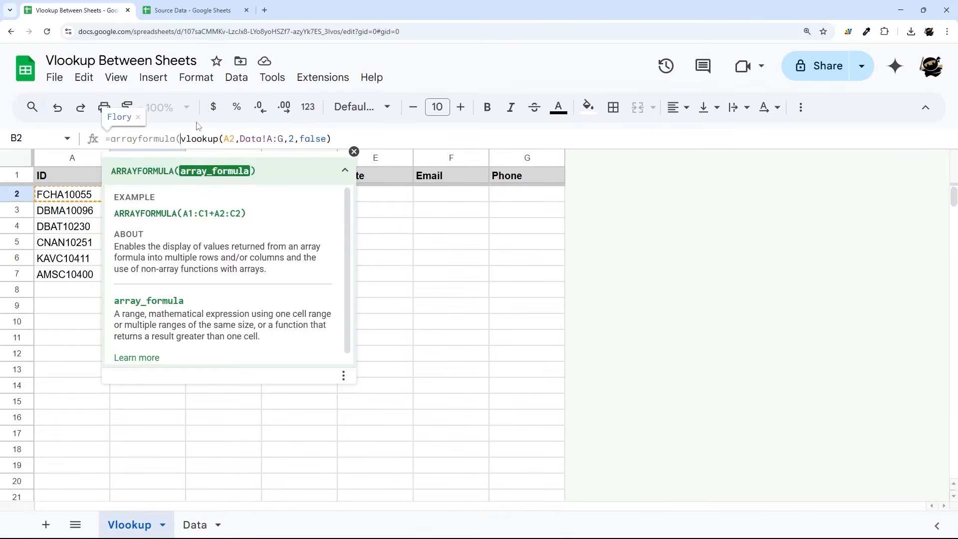
{"action": "left_click", "coordinate": [289, 138]}
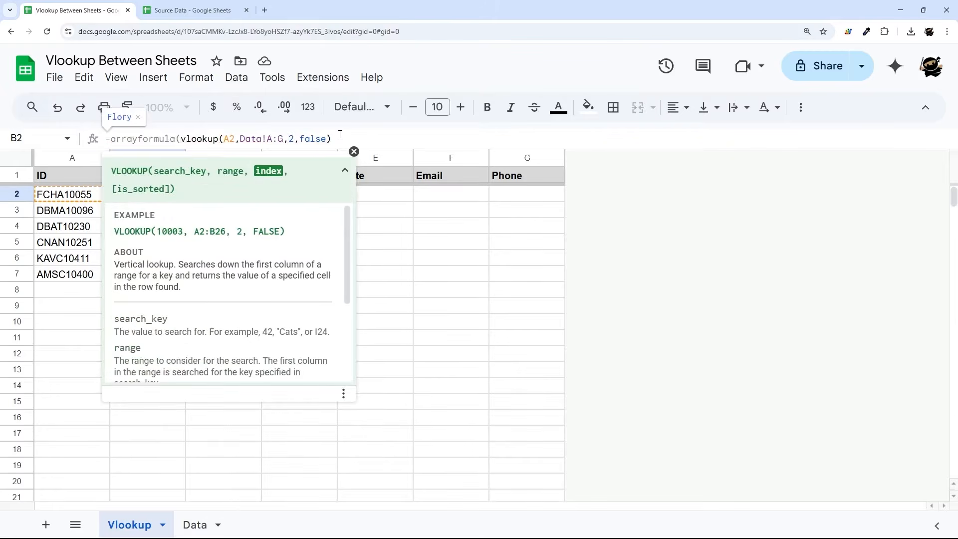
{"action": "type", "text": "{2"}
{"action": "type", "text": ",3}"}
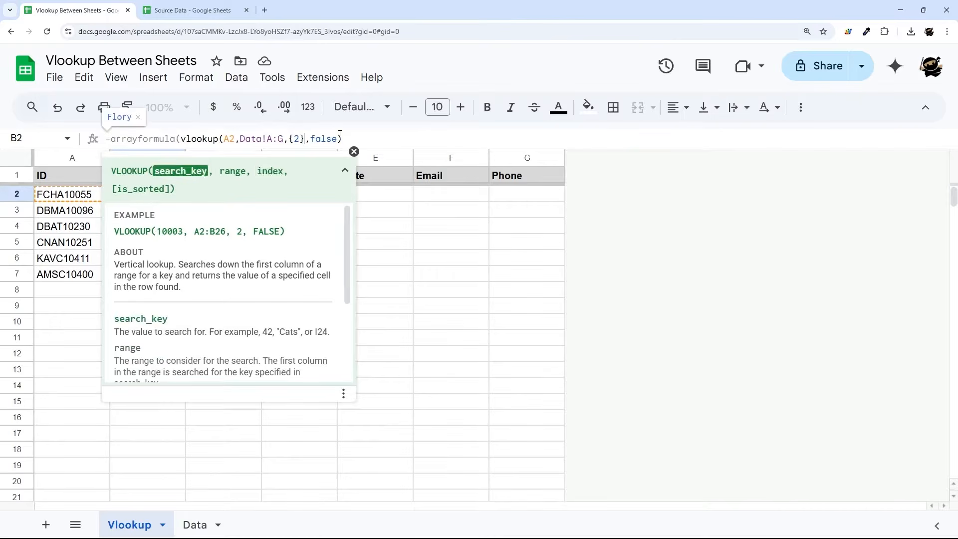
{"action": "key", "text": "End"}
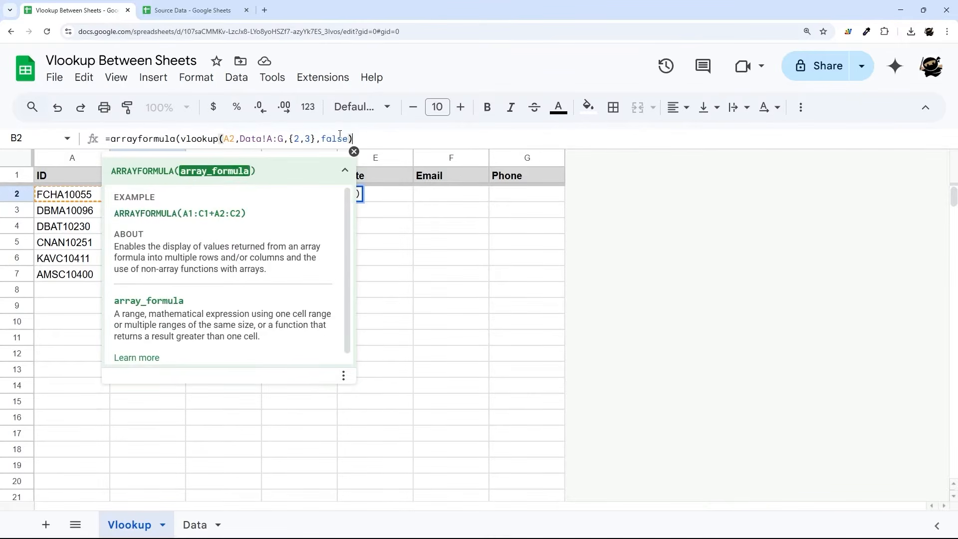
{"action": "key", "text": "Return"}
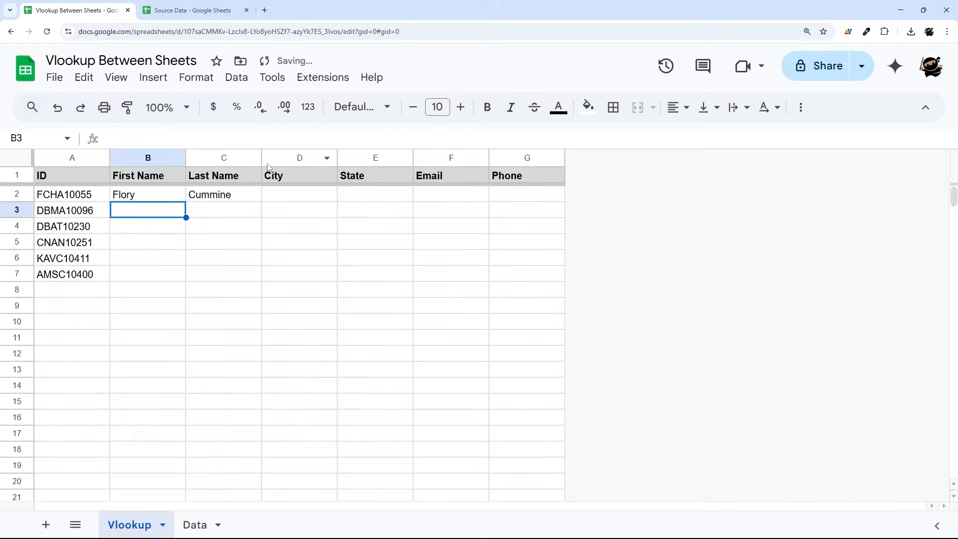
- Fill the array formula from B2 down to B7 to return first and last names
{"action": "left_click", "coordinate": [172, 194]}
{"action": "left_click_drag", "start_coordinate": [290, 138], "coordinate": [315, 138]}
{"action": "key", "text": "Return"}
{"action": "left_click", "coordinate": [181, 197]}
{"action": "left_click_drag", "start_coordinate": [185, 201], "coordinate": [182, 271]}
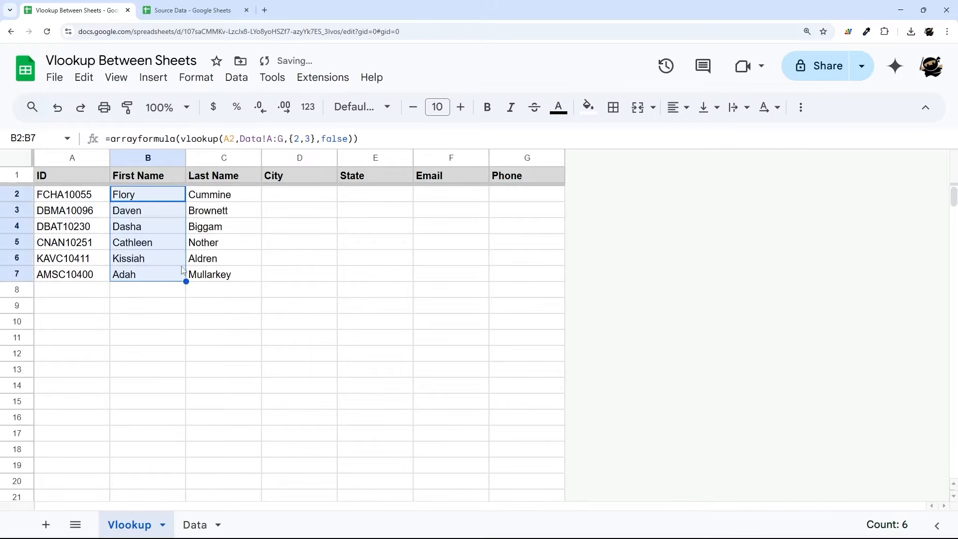
- Test overwriting an array result by entering gh in C3, inspect B3's formula, and clear C3
{"action": "left_click", "coordinate": [223, 214]}
{"action": "type", "text": "gh"}
{"action": "key", "text": "Return"}
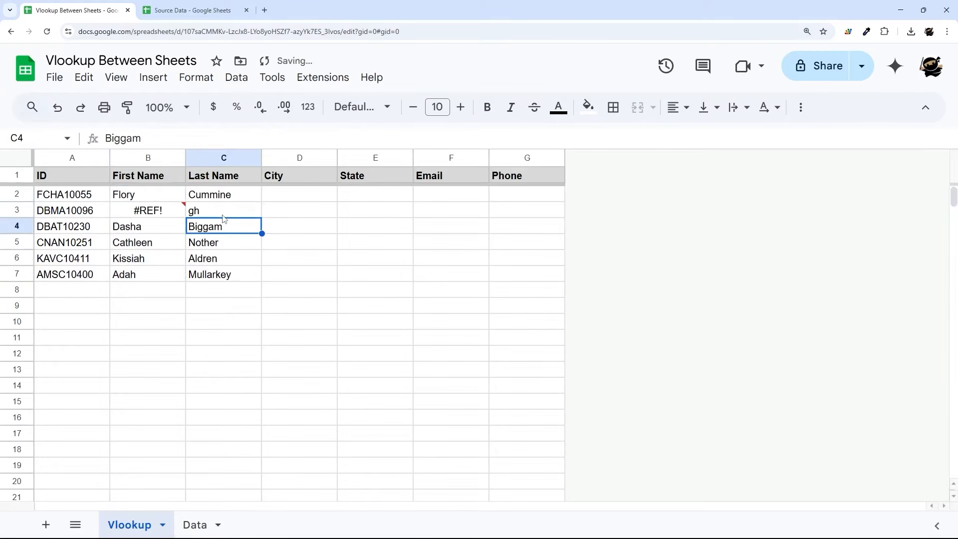
{"action": "left_click", "coordinate": [140, 212]}
{"action": "left_click", "coordinate": [418, 293]}
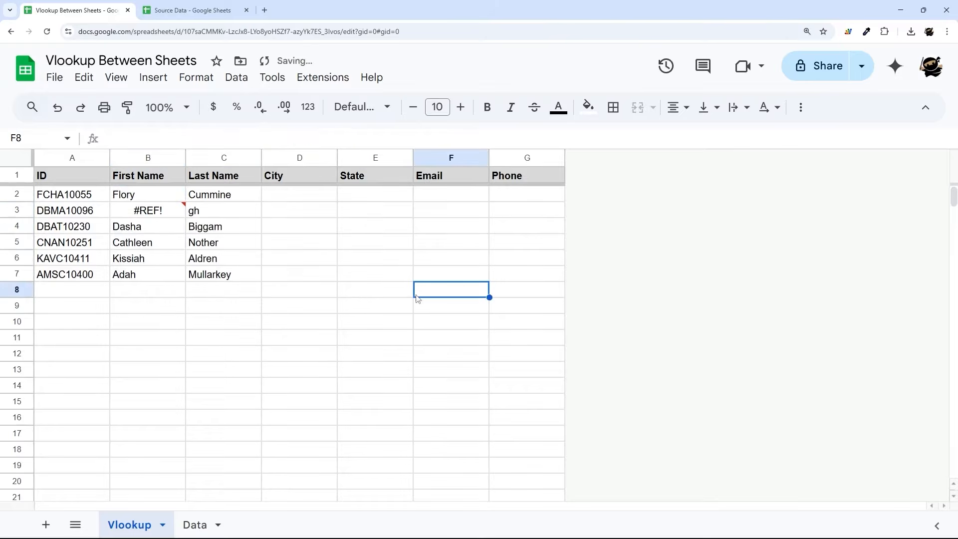
{"action": "left_click_drag", "start_coordinate": [150, 211], "coordinate": [445, 263]}
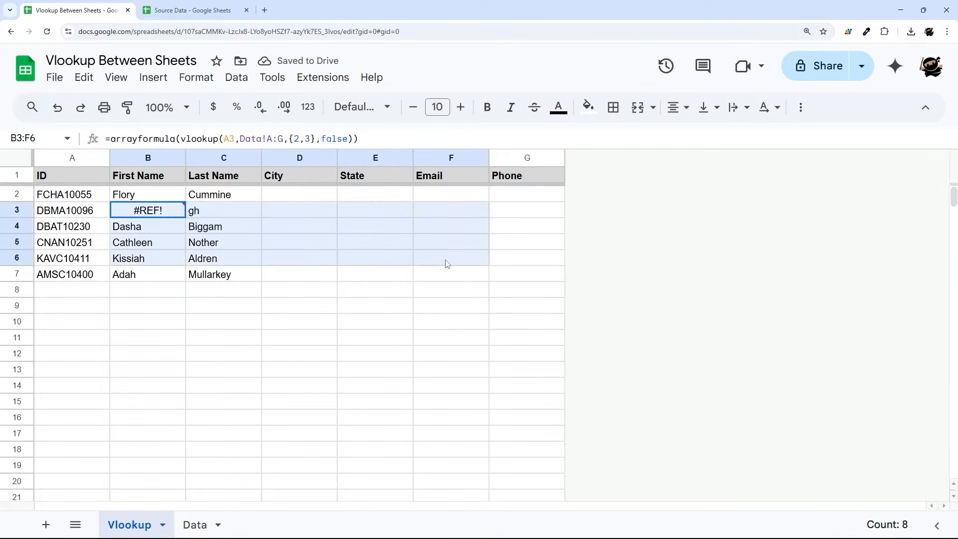
{"action": "left_click", "coordinate": [218, 214]}
{"action": "key", "text": "Delete"}
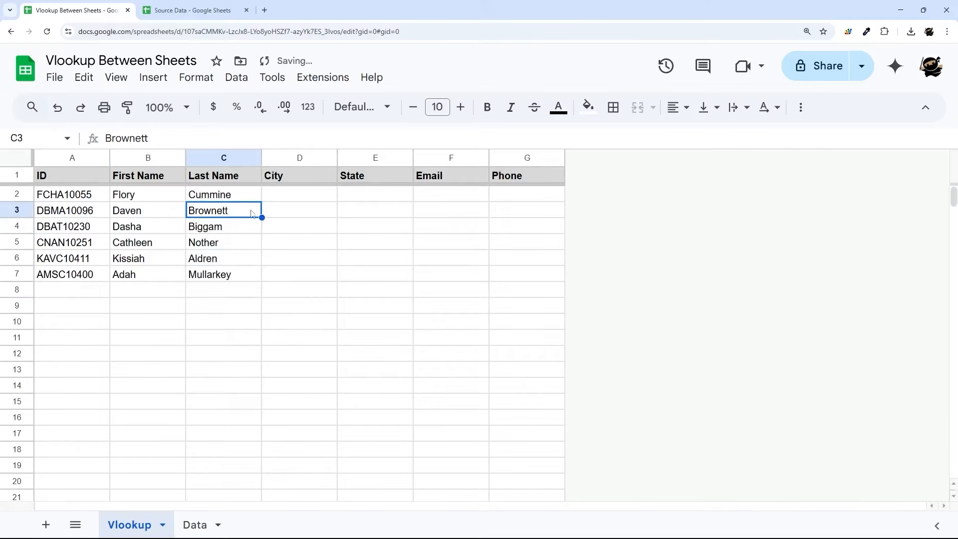
- Extend the column index array in B2's formula to {2,3,4,5,6,7}
{"action": "left_click", "coordinate": [155, 197]}
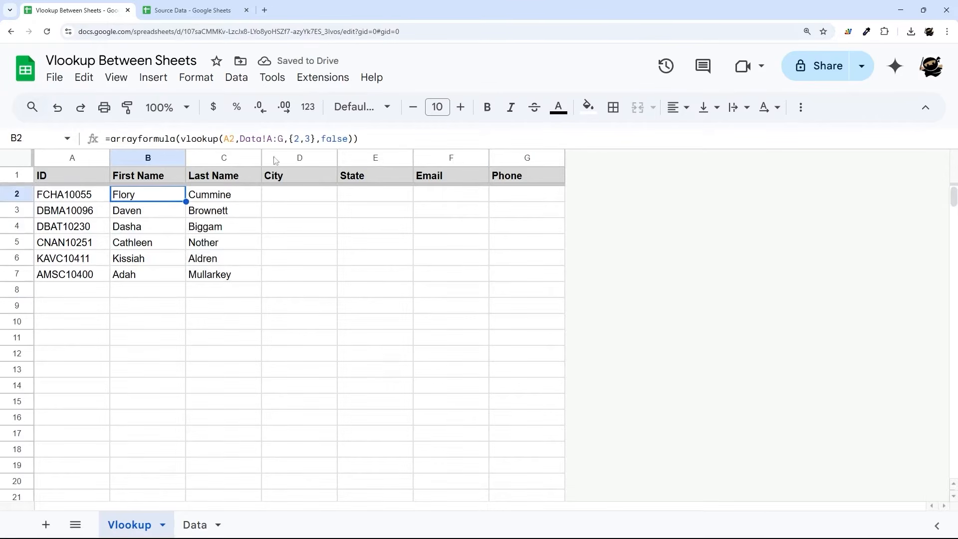
{"action": "left_click", "coordinate": [311, 138]}
{"action": "type", "text": ",4,5,6"}
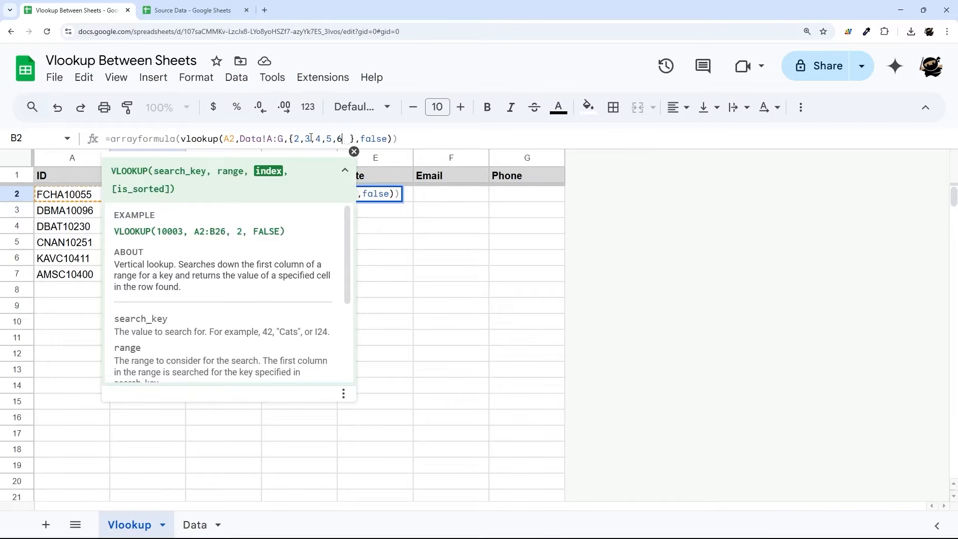
{"action": "key", "text": "Return"}
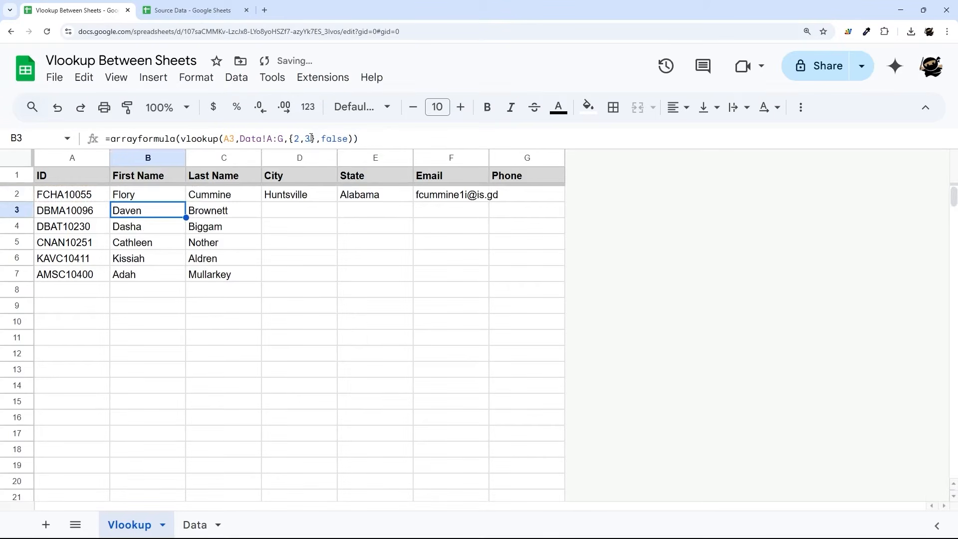
{"action": "key", "text": "Up"}
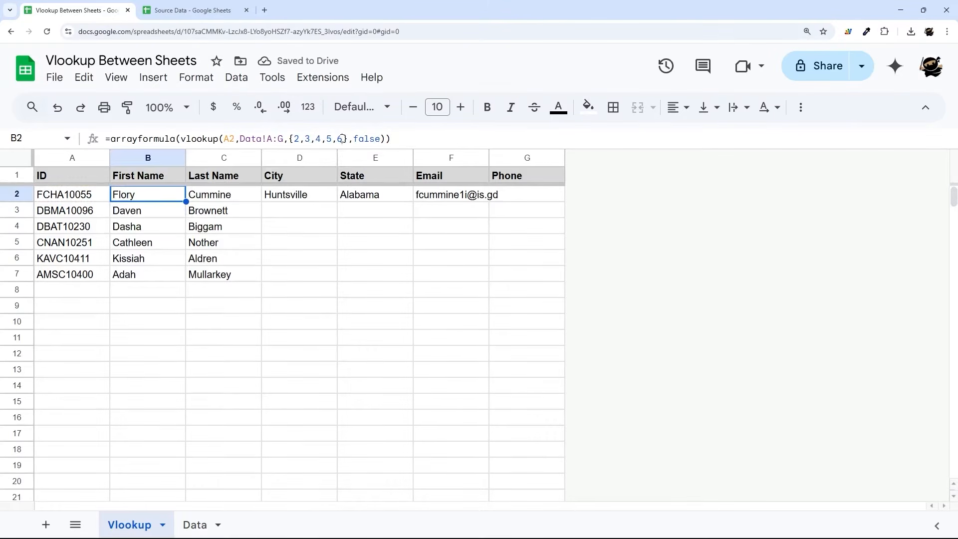
{"action": "left_click", "coordinate": [341, 138]}
{"action": "type", "text": ",7"}
{"action": "key", "text": "Return"}
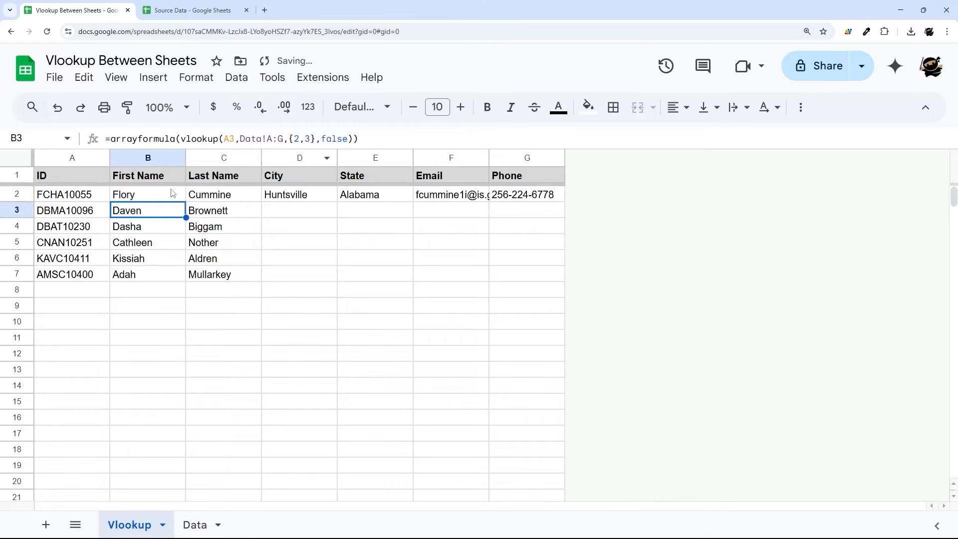
- Fill B2's extended array formula down to B7 and widen the Email column to fit the addresses
{"action": "left_click", "coordinate": [172, 193]}
{"action": "left_click_drag", "start_coordinate": [185, 201], "coordinate": [179, 277]}
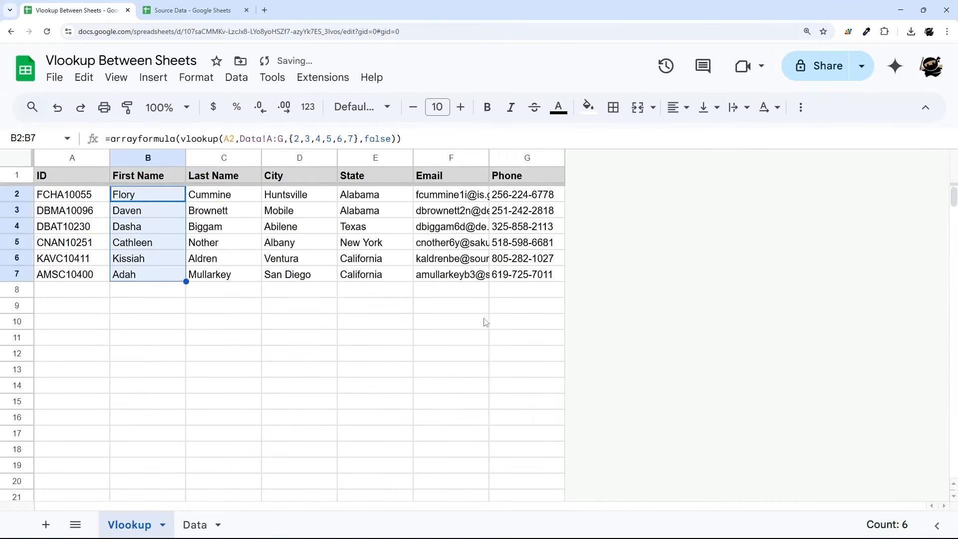
{"action": "left_click_drag", "start_coordinate": [488, 169], "coordinate": [569, 158]}
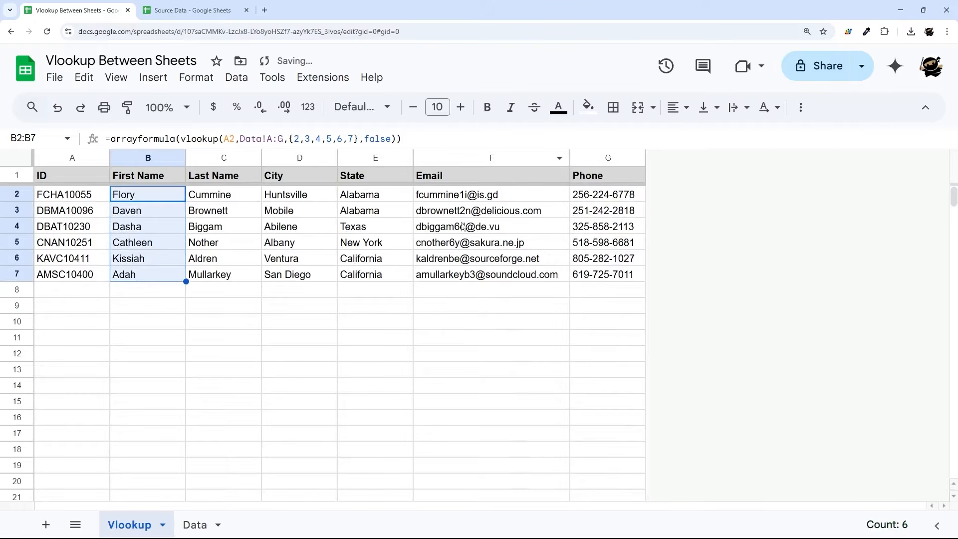
- Look over the Data sheet as the current lookup source and review the VLOOKUP part of B2's formula
{"action": "left_click", "coordinate": [194, 528]}
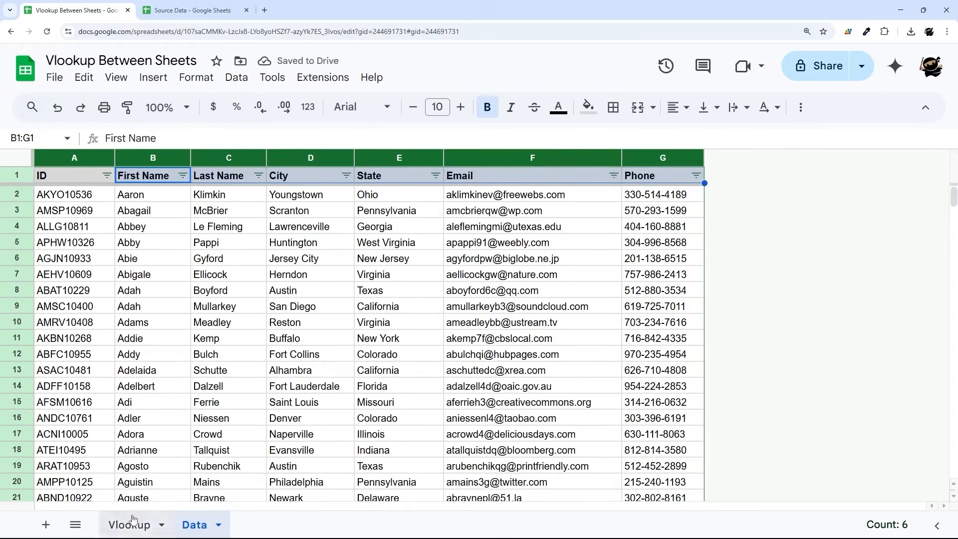
{"action": "left_click", "coordinate": [132, 522]}
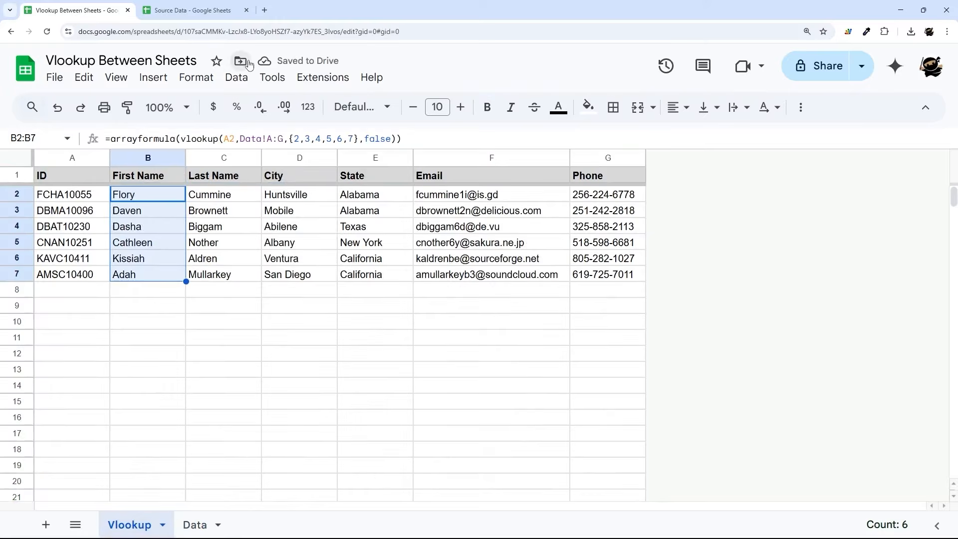
{"action": "left_click", "coordinate": [180, 9]}
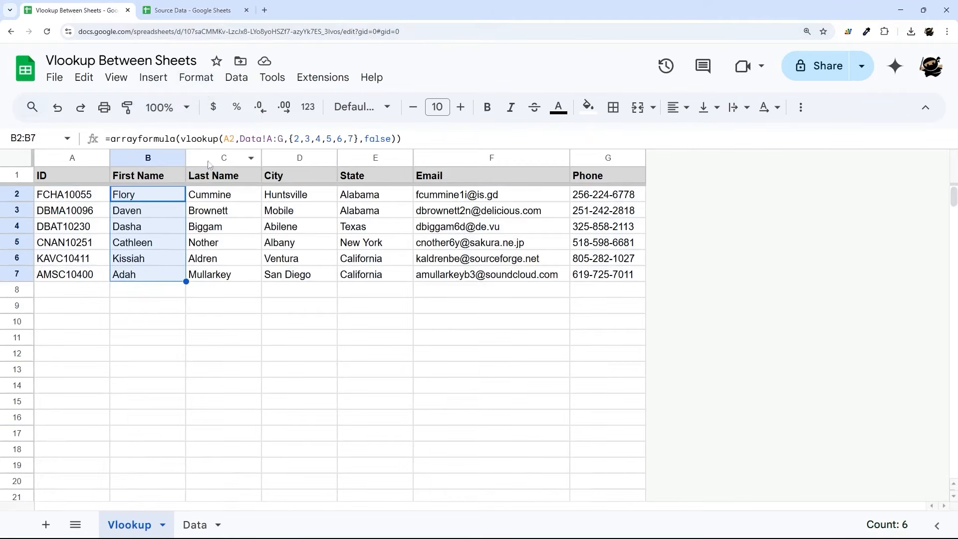
{"action": "left_click", "coordinate": [73, 11]}
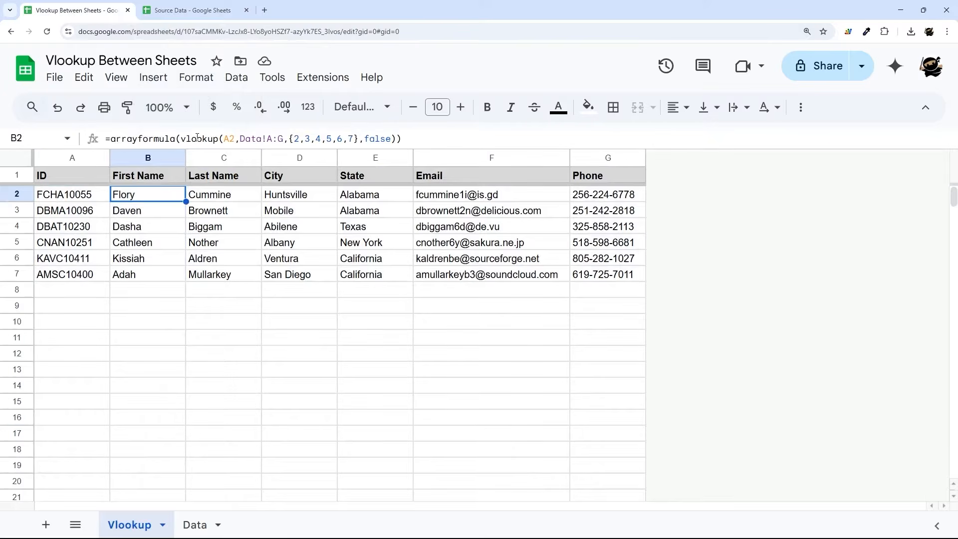
{"action": "left_click_drag", "start_coordinate": [179, 138], "coordinate": [255, 140]}
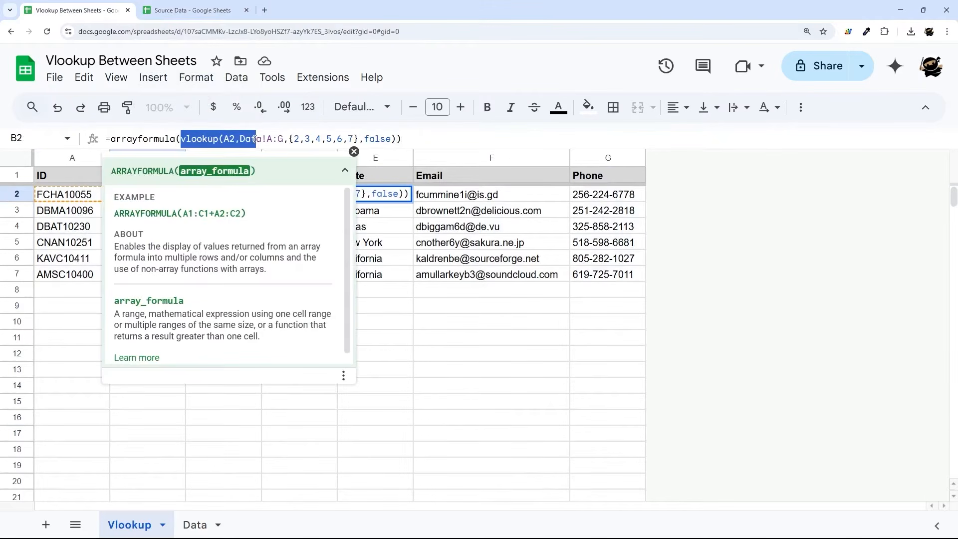
{"action": "key", "text": "Escape"}
- Switch to the Source Data spreadsheet and copy the spreadsheet ID from its URL
{"action": "left_click", "coordinate": [184, 10]}
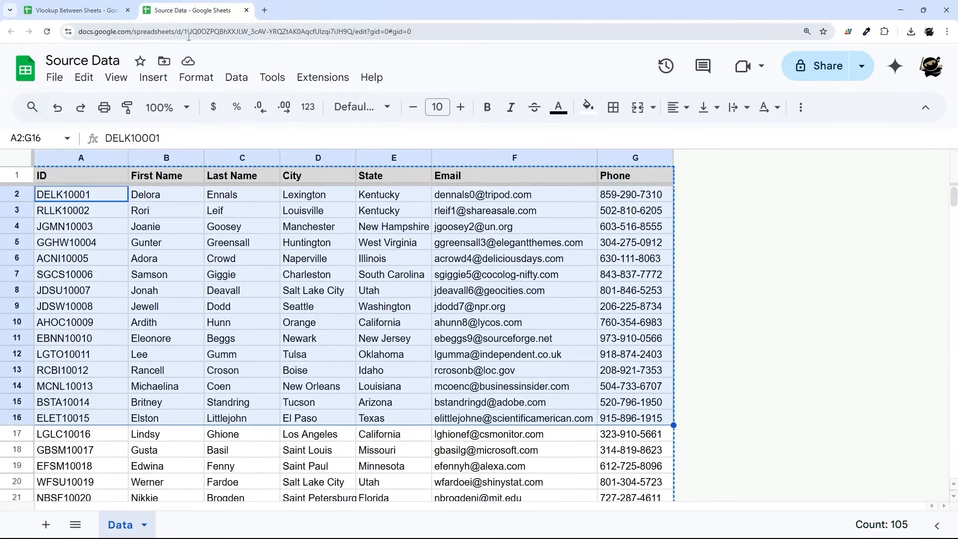
{"action": "left_click", "coordinate": [185, 32]}
{"action": "left_click_drag", "start_coordinate": [201, 31], "coordinate": [354, 33]}
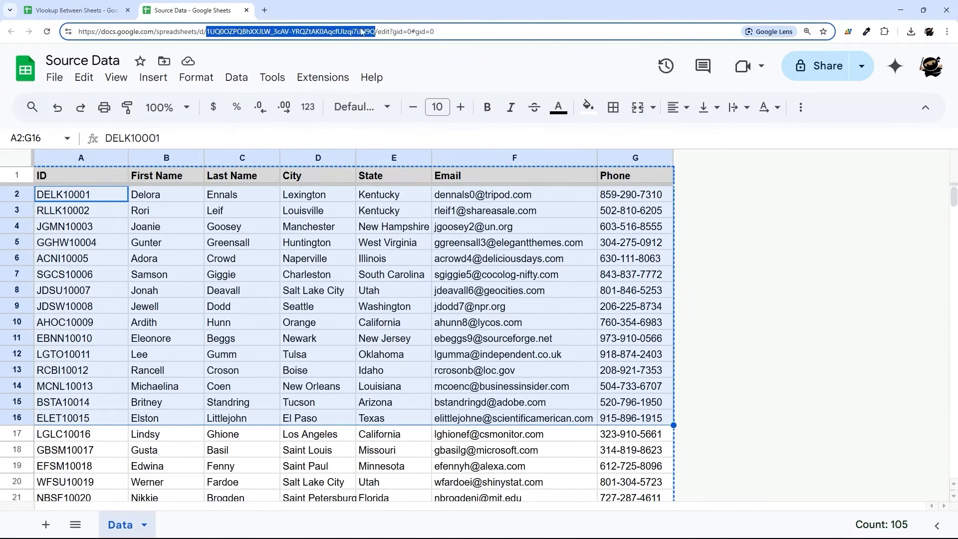
{"action": "right_click", "coordinate": [244, 32]}
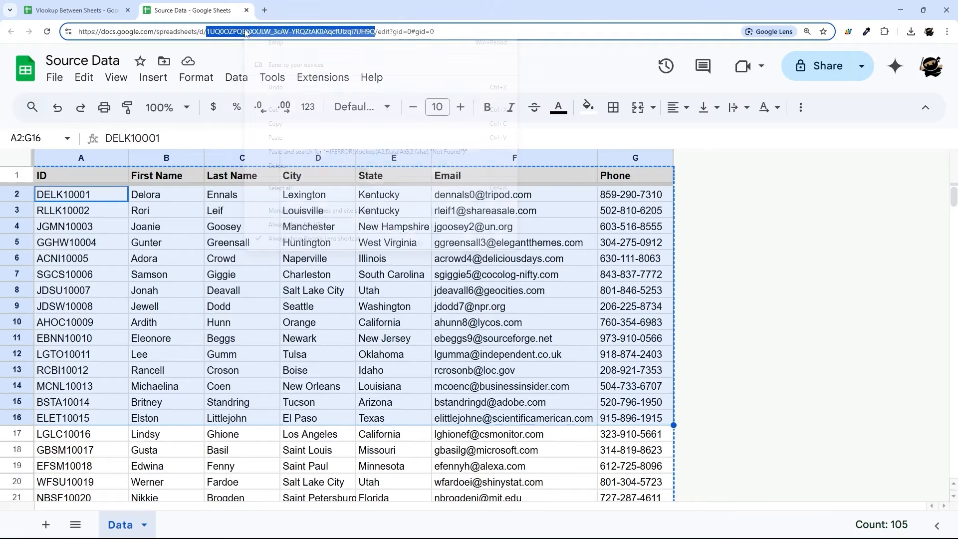
{"action": "left_click", "coordinate": [266, 123]}
- In the Vlookup Between Sheets file, replace Data!A:G in B2's formula with an IMPORTRANGE call using the copied spreadsheet ID
{"action": "left_click", "coordinate": [75, 10]}
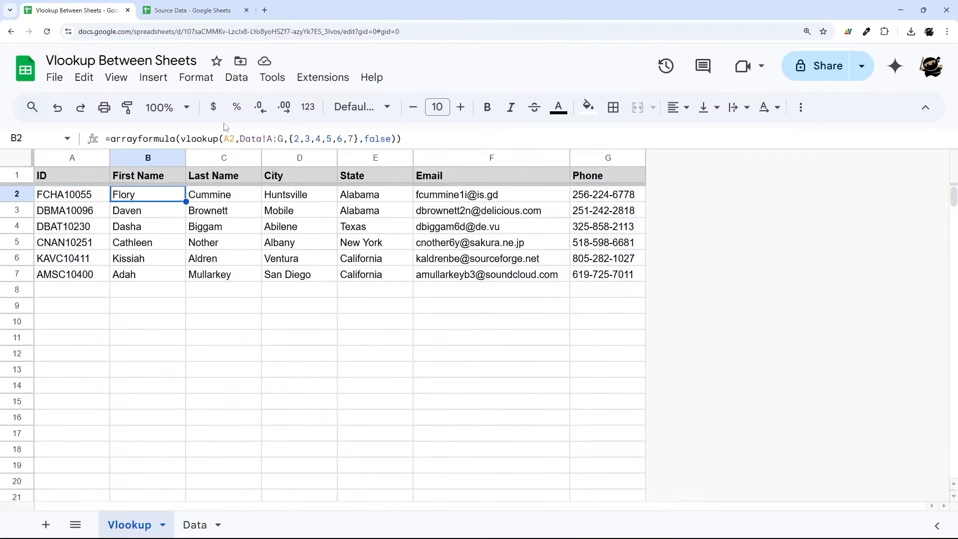
{"action": "left_click_drag", "start_coordinate": [240, 138], "coordinate": [286, 138]}
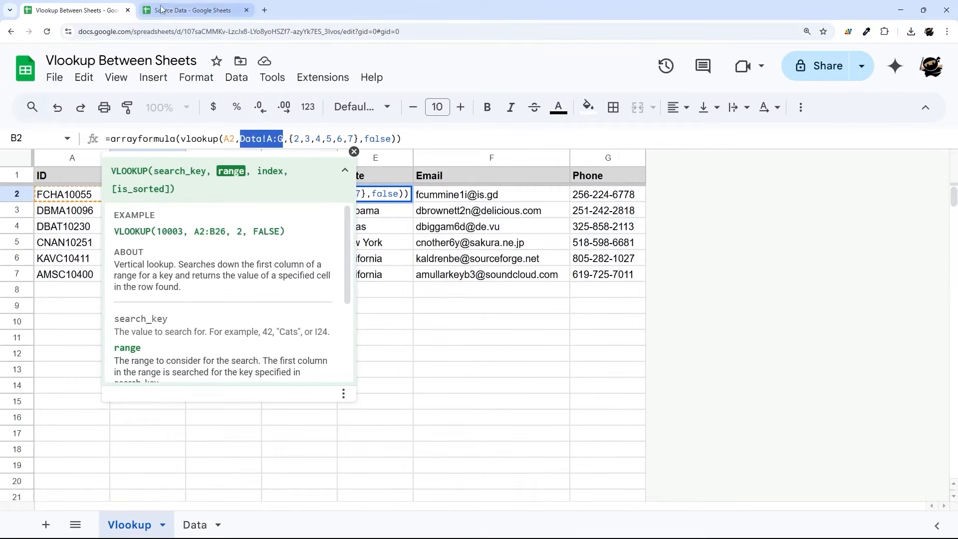
{"action": "type", "text": "importrange("}
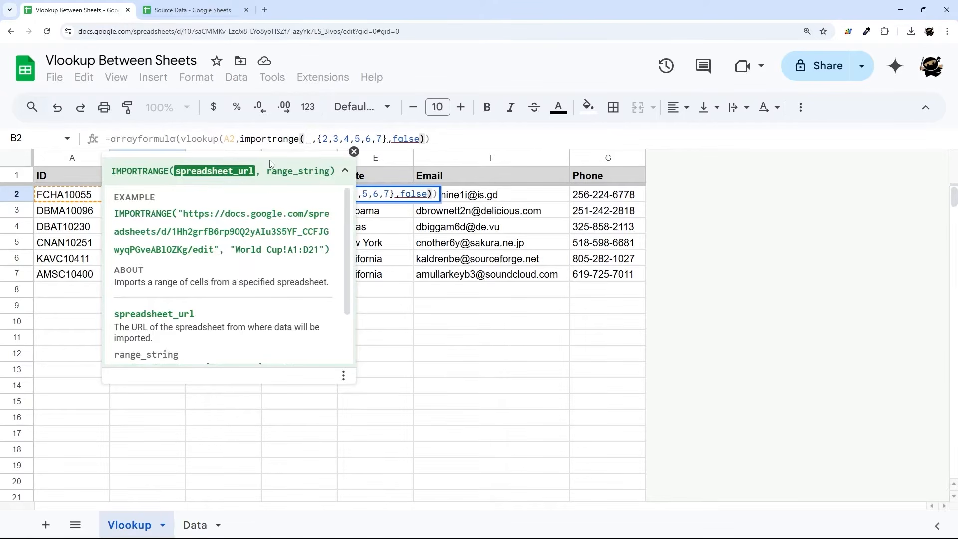
{"action": "key", "text": "ctrl+v"}
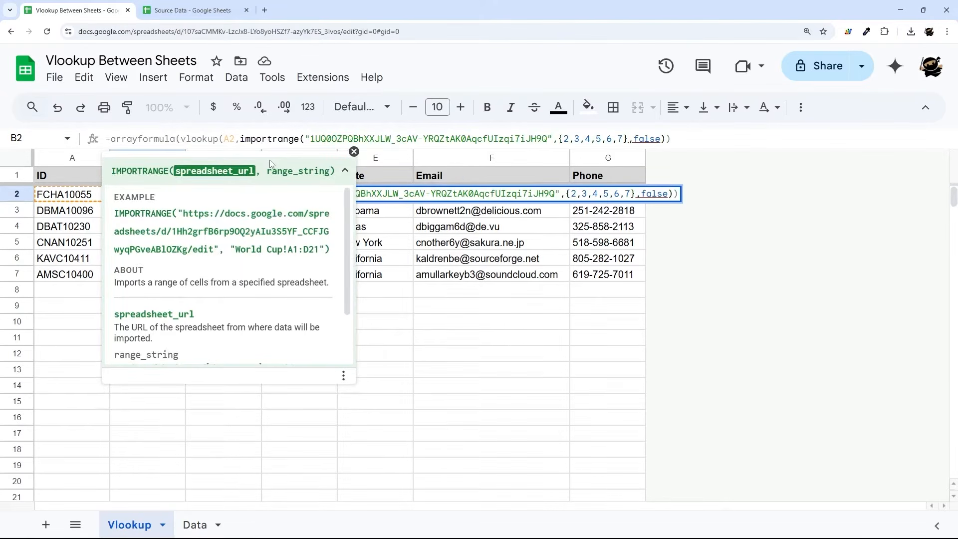
{"action": "type", "text": ","}
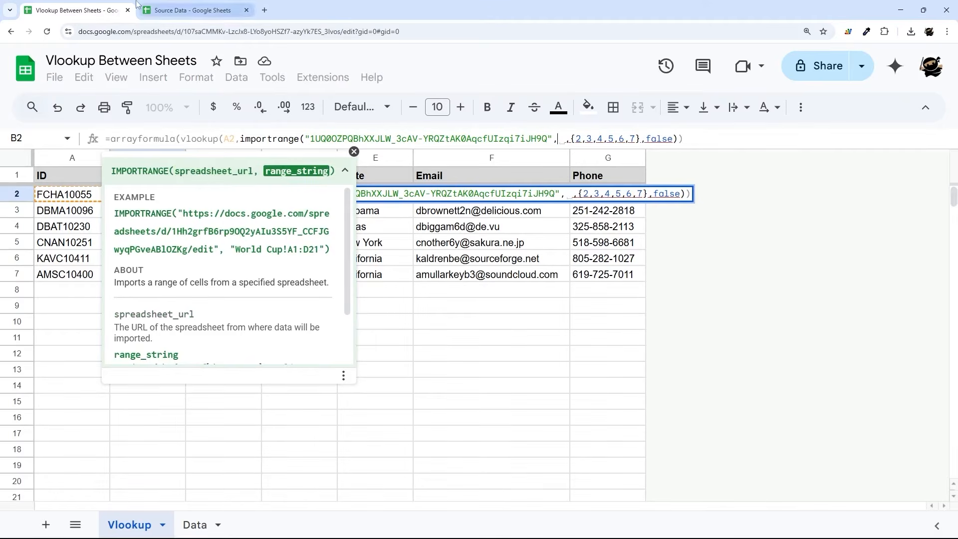
- Check the source spreadsheet's sheet name, then complete B2's IMPORTRANGE with the range string "Data!A:G" and commit the formula
{"action": "left_click", "coordinate": [190, 10]}
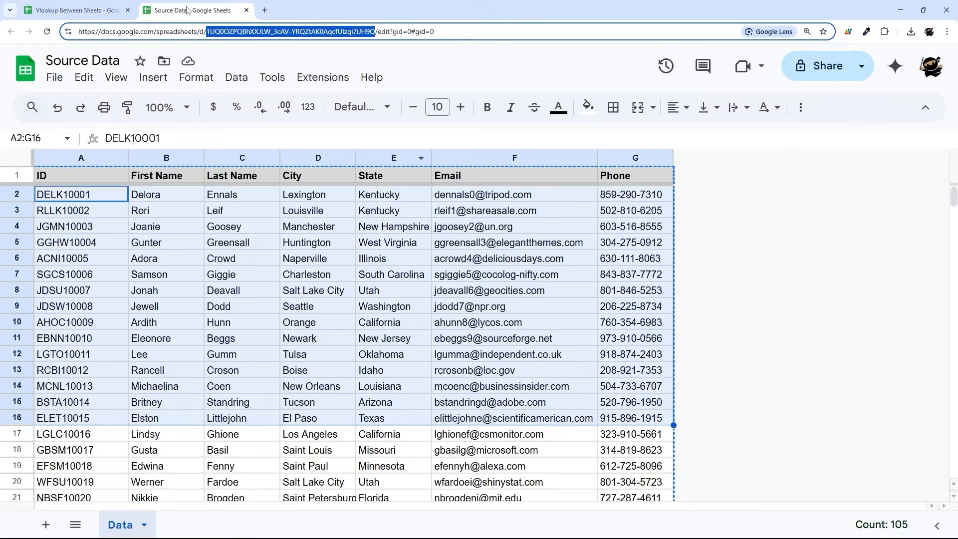
{"action": "left_click", "coordinate": [110, 14]}
{"action": "type", "text": "\"Data"}
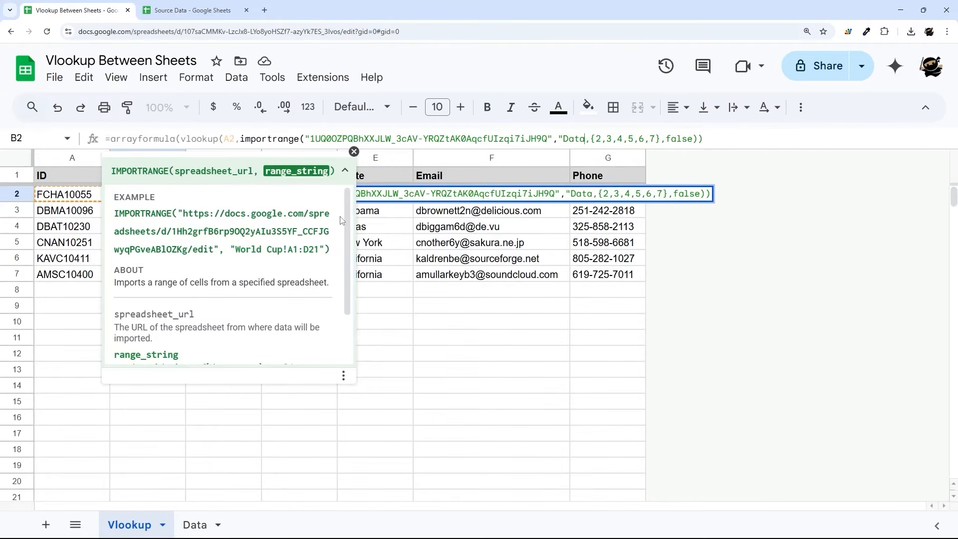
{"action": "type", "text": "!"}
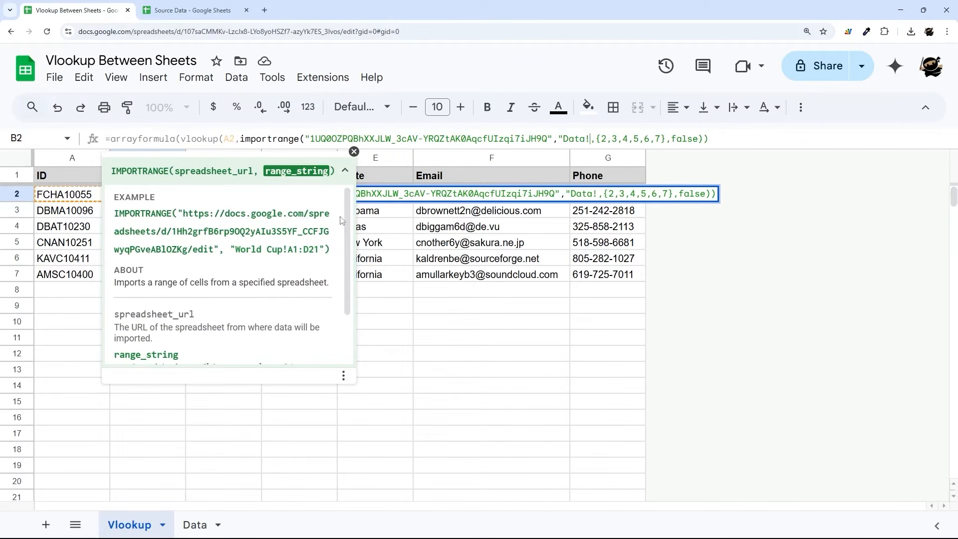
{"action": "type", "text": "A:G\""}
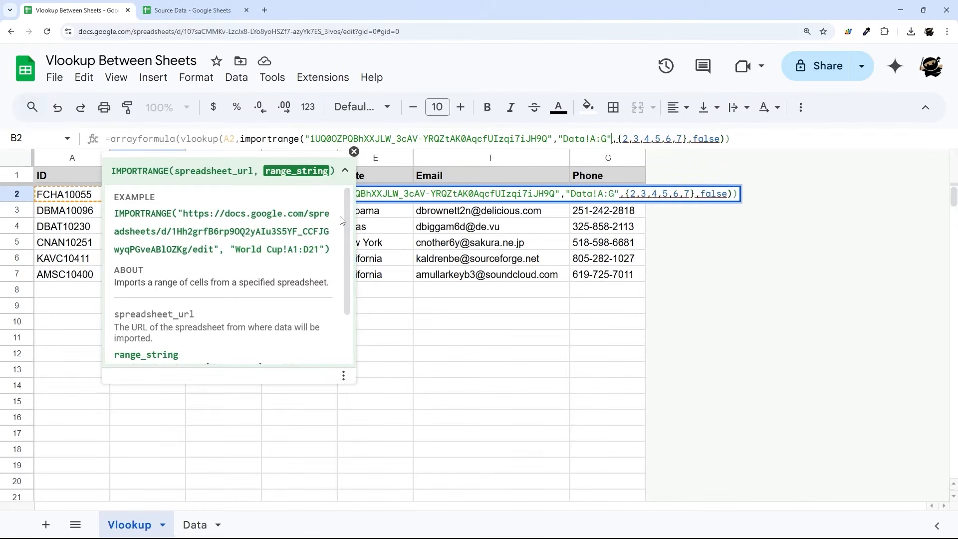
{"action": "type", "text": ")"}
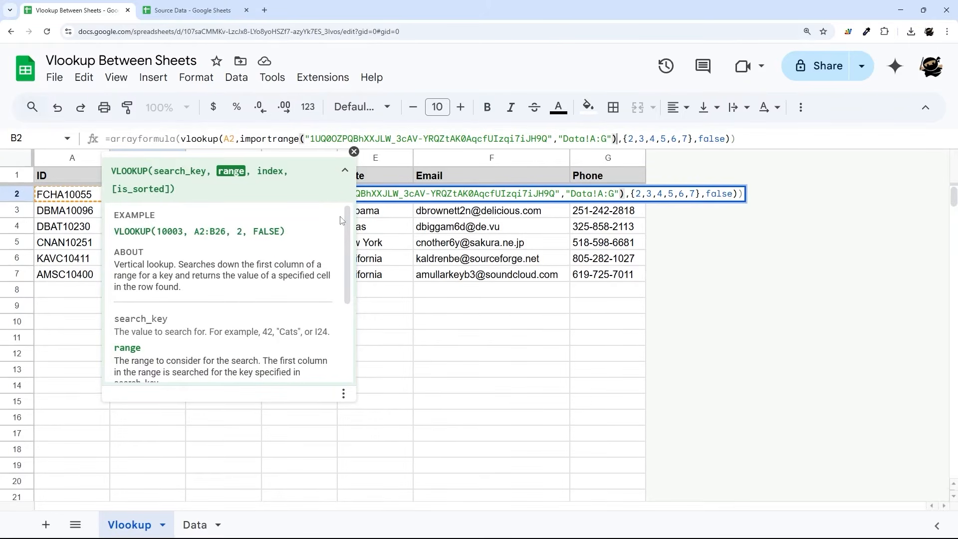
{"action": "key", "text": "Return"}
- Allow B2's IMPORTRANGE access to the source spreadsheet and fill the formula down to B7
{"action": "left_click", "coordinate": [154, 197]}
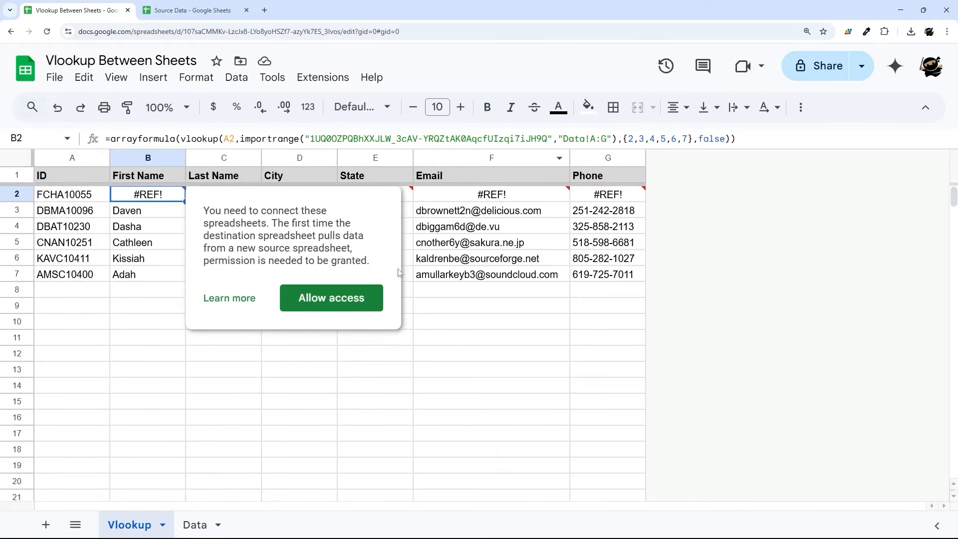
{"action": "left_click", "coordinate": [331, 298]}
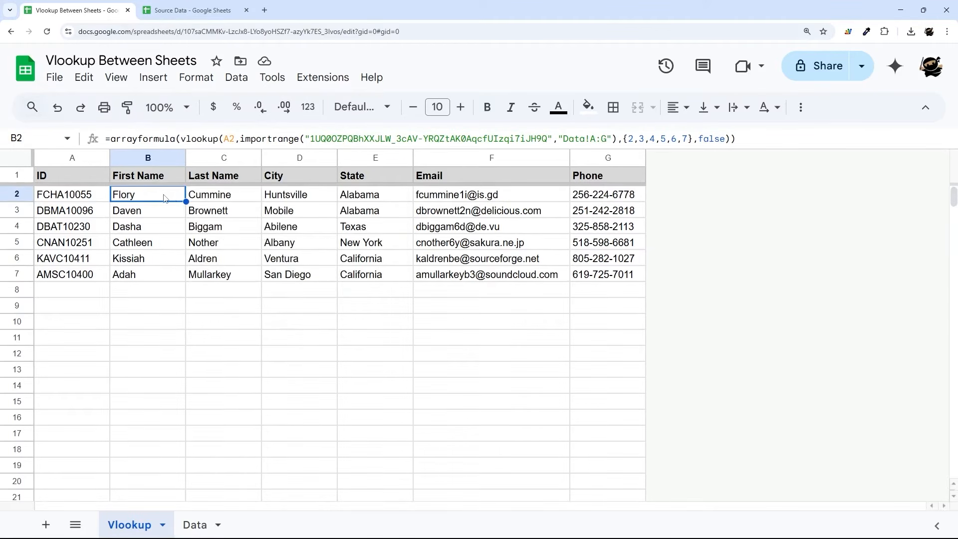
{"action": "left_click_drag", "start_coordinate": [186, 201], "coordinate": [177, 273]}
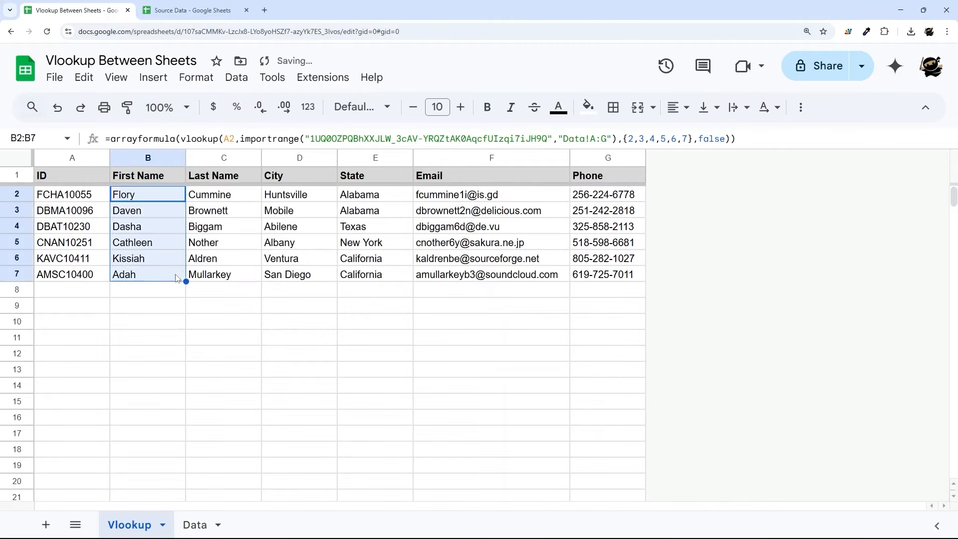
{"action": "left_click_drag", "start_coordinate": [142, 190], "coordinate": [150, 298]}
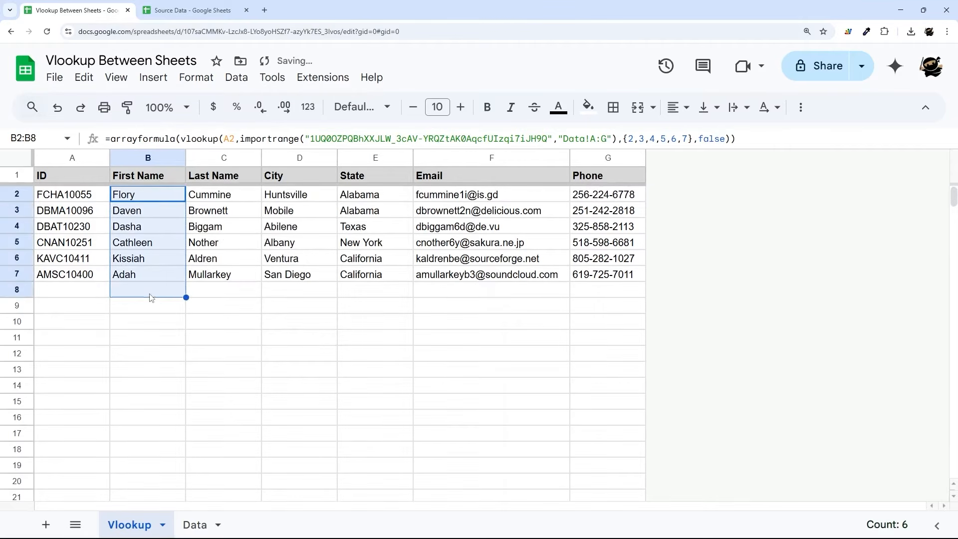
- Delete the local Data sheet from the spreadsheet and confirm the deletion
{"action": "left_click", "coordinate": [194, 525]}
{"action": "right_click", "coordinate": [205, 528]}
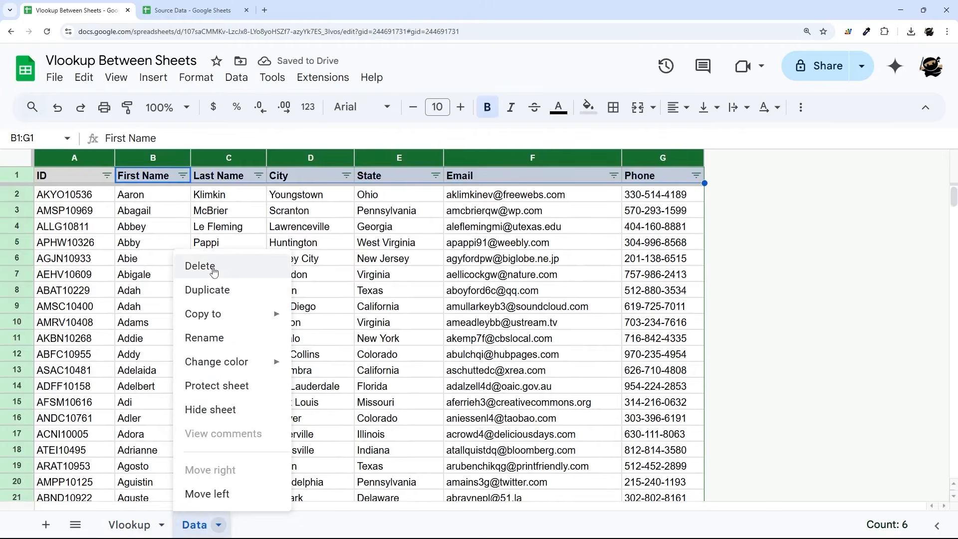
{"action": "left_click", "coordinate": [200, 248]}
{"action": "left_click", "coordinate": [643, 323]}
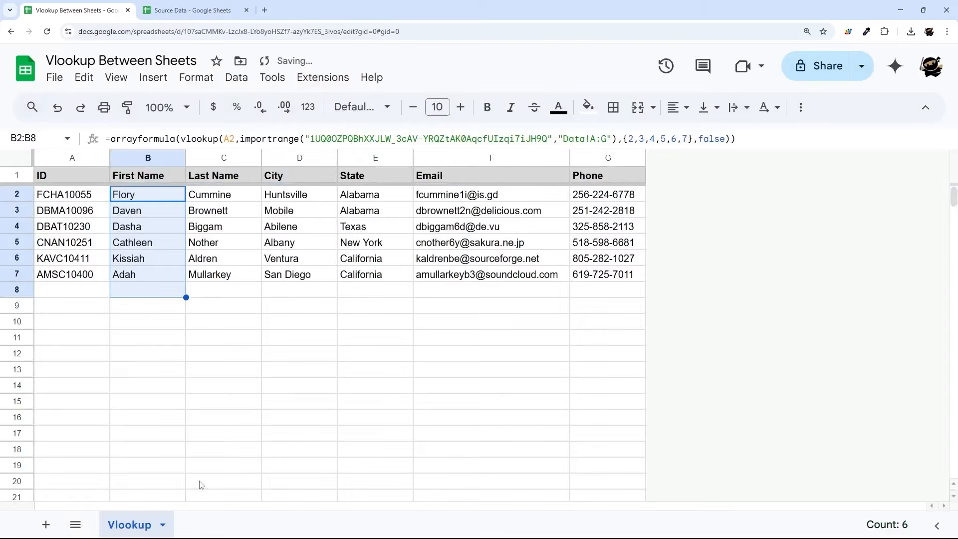
- Glance at the Source Data spreadsheet and examine the IMPORTRANGE part of B2's formula without changing it
{"action": "left_click", "coordinate": [278, 316]}
{"action": "left_click", "coordinate": [165, 200]}
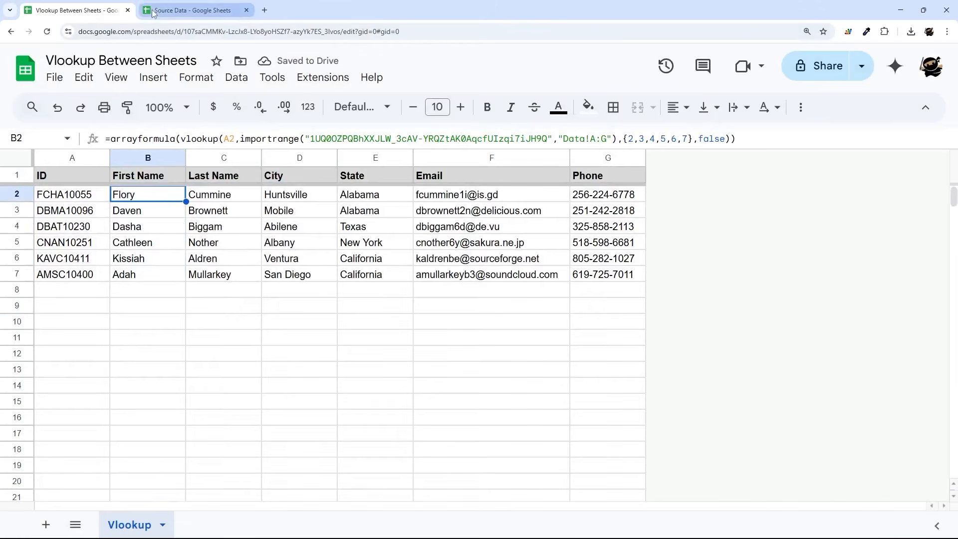
{"action": "left_click", "coordinate": [189, 10]}
{"action": "left_click", "coordinate": [86, 10]}
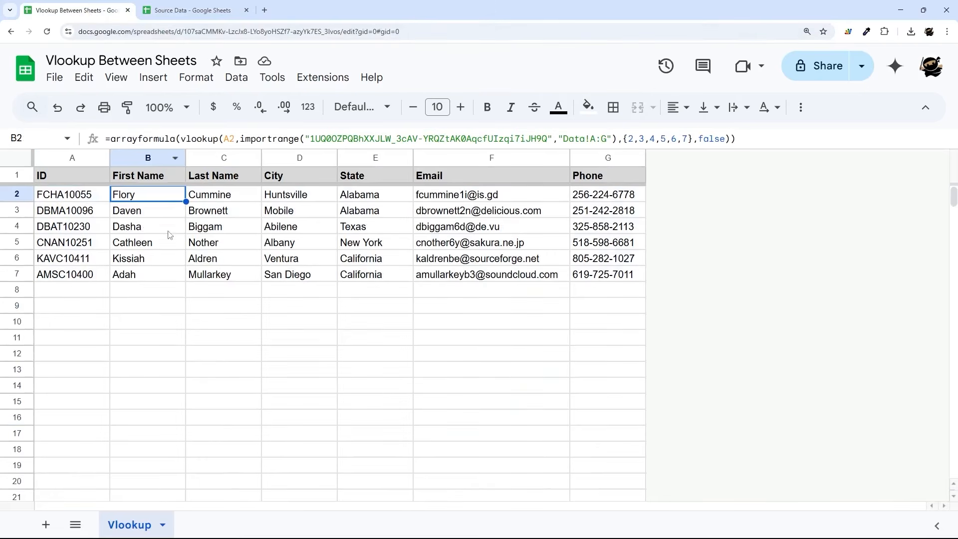
{"action": "left_click_drag", "start_coordinate": [166, 198], "coordinate": [149, 243]}
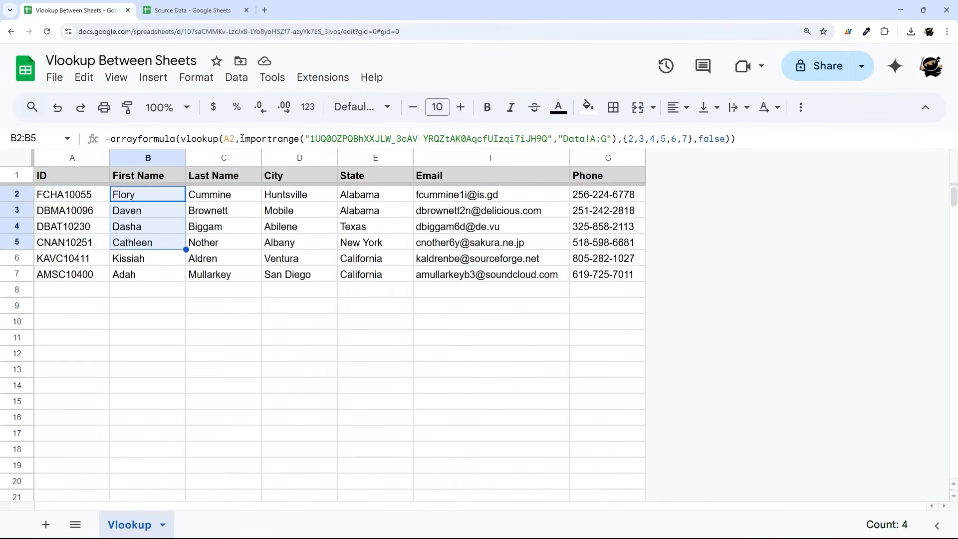
{"action": "left_click_drag", "start_coordinate": [242, 138], "coordinate": [618, 139]}
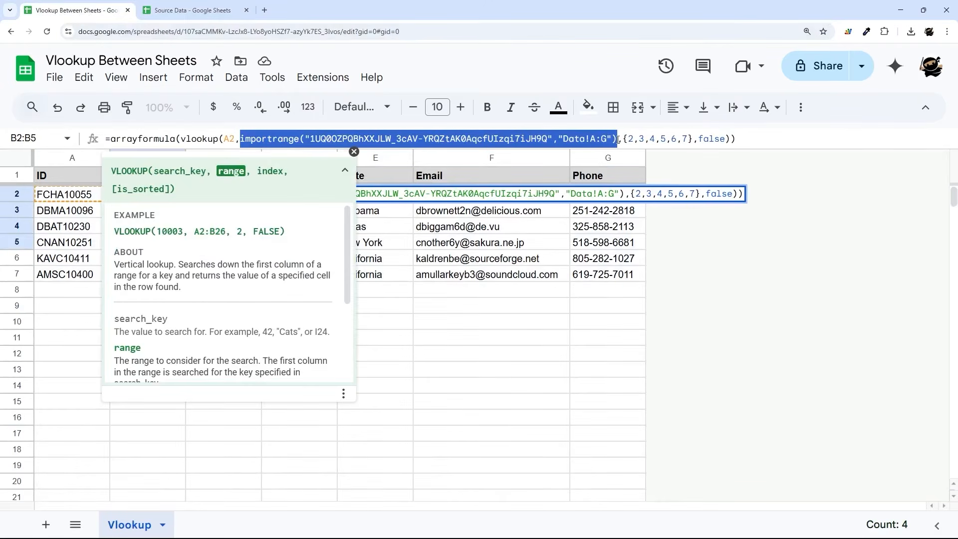
{"action": "left_click", "coordinate": [354, 152]}
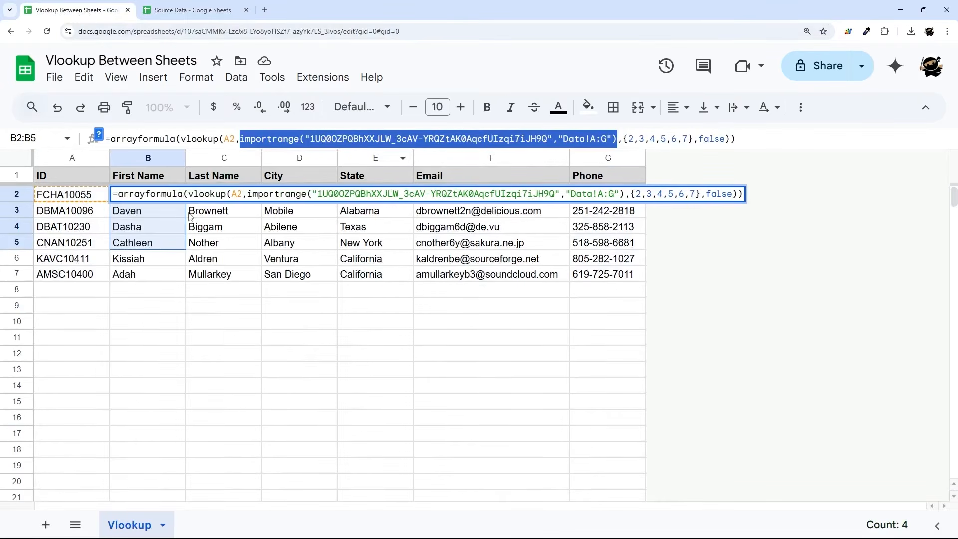
{"action": "key", "text": "Escape"}
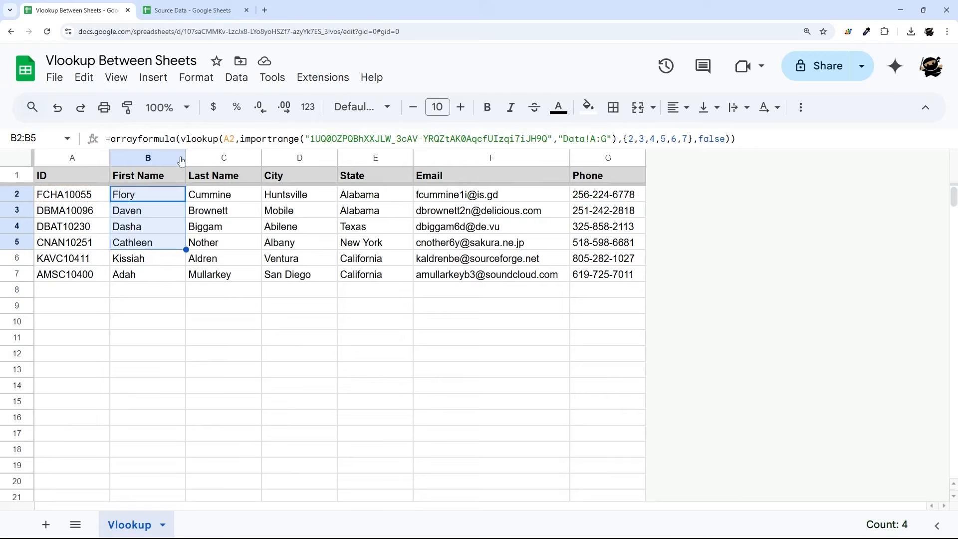
- Examine the First Name formulas from B2 down, including the repeated IMPORTRANGE call in B4
{"action": "left_click", "coordinate": [143, 197]}
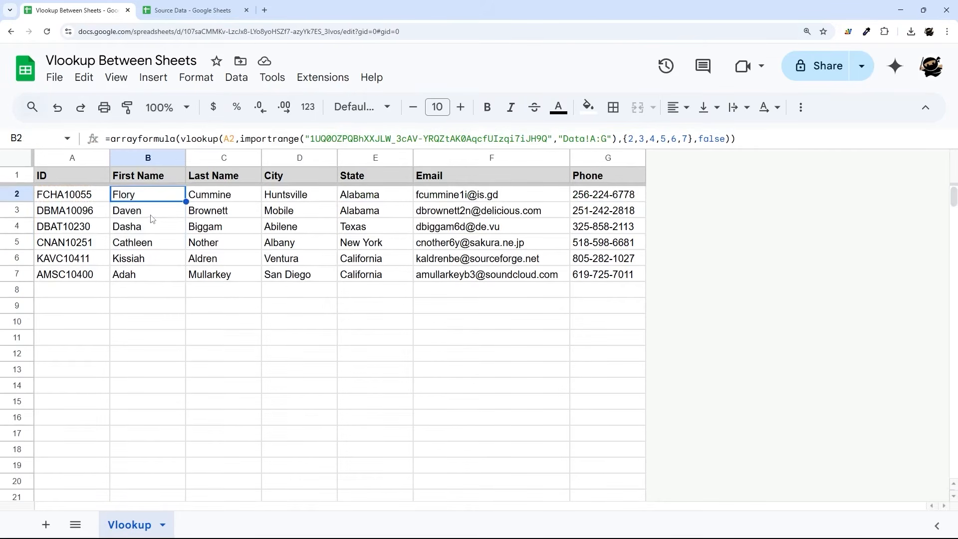
{"action": "left_click", "coordinate": [151, 215]}
{"action": "left_click", "coordinate": [149, 229]}
{"action": "left_click_drag", "start_coordinate": [241, 139], "coordinate": [619, 139]}
{"action": "key", "text": "Escape"}
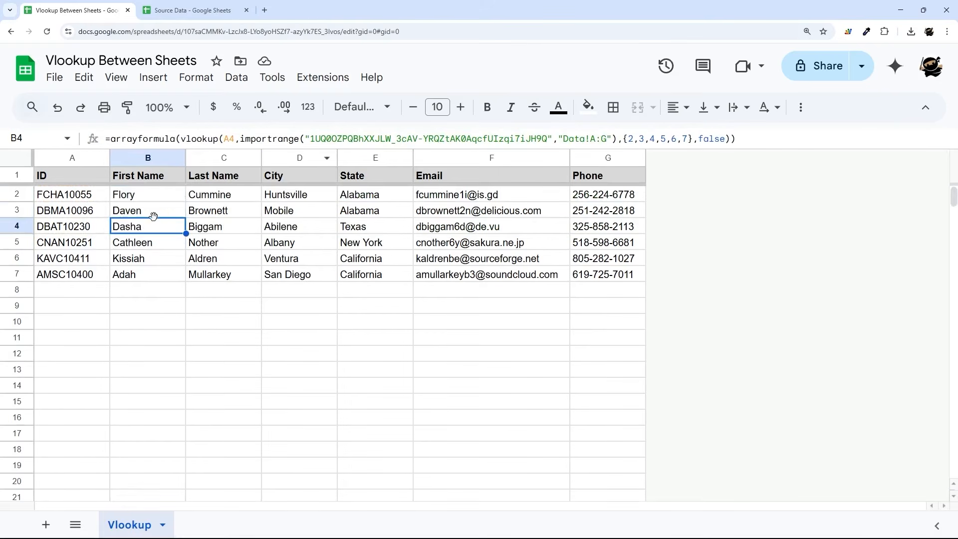
{"action": "left_click_drag", "start_coordinate": [144, 195], "coordinate": [146, 352]}
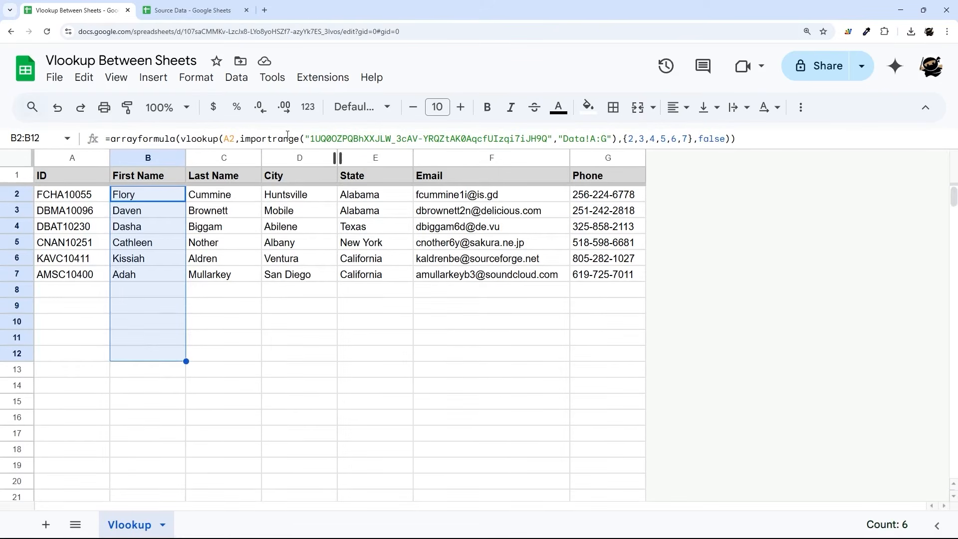
{"action": "left_click", "coordinate": [159, 197]}
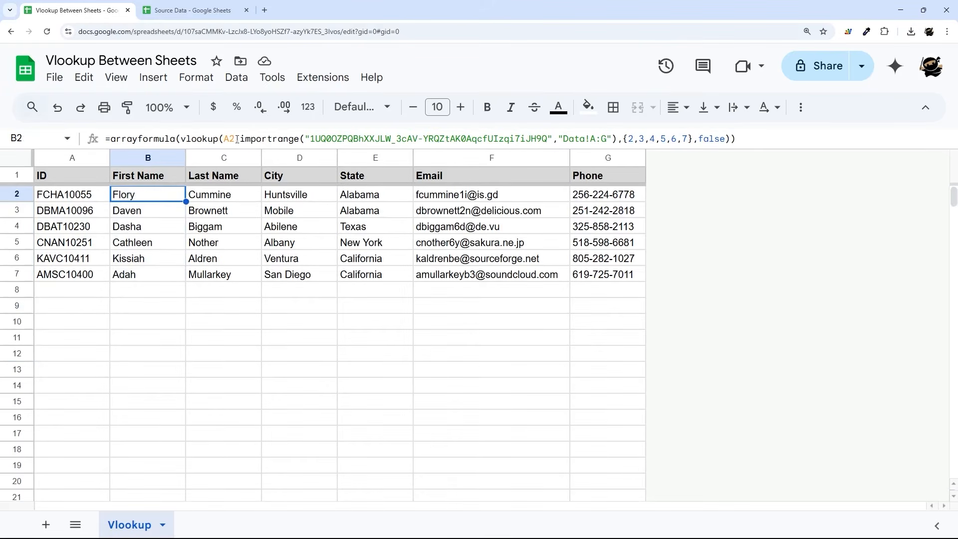
- Copy the complete IMPORTRANGE call out of B2's formula, leaving the formula itself as it is
{"action": "left_click_drag", "start_coordinate": [240, 139], "coordinate": [618, 135]}
{"action": "key", "text": "ctrl+c"}
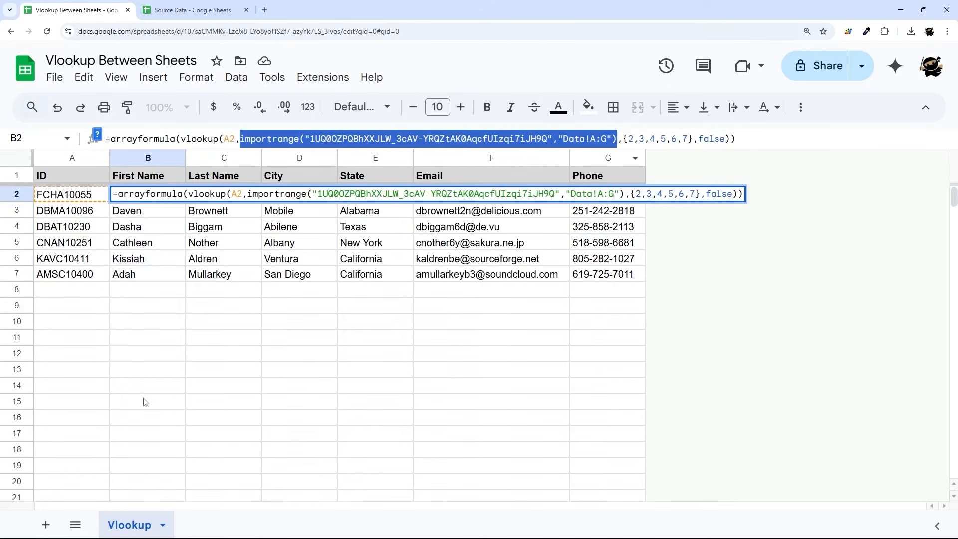
{"action": "key", "text": "Escape"}
- Add a new sheet to the spreadsheet and name it Data
{"action": "left_click", "coordinate": [45, 525]}
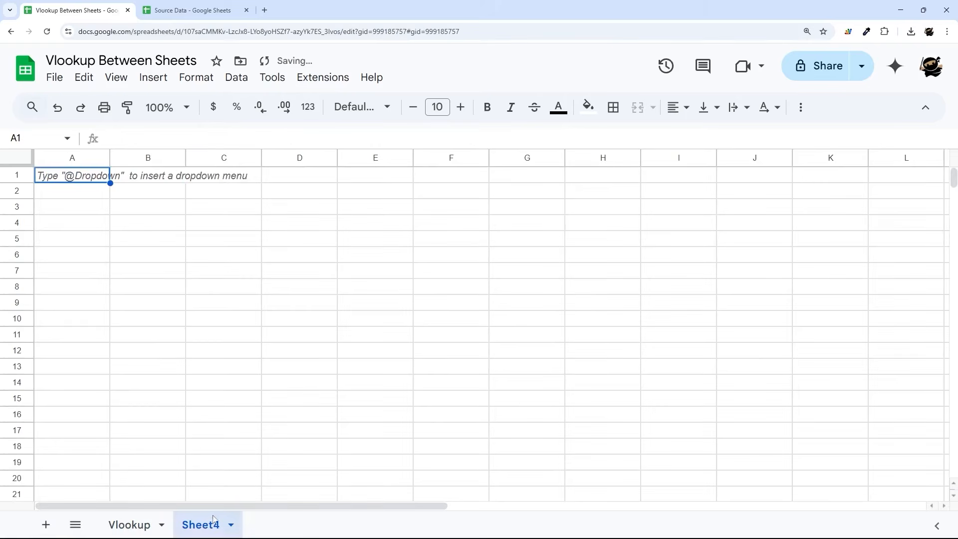
{"action": "left_click", "coordinate": [231, 524]}
{"action": "left_click", "coordinate": [201, 339]}
{"action": "type", "text": "Data"}
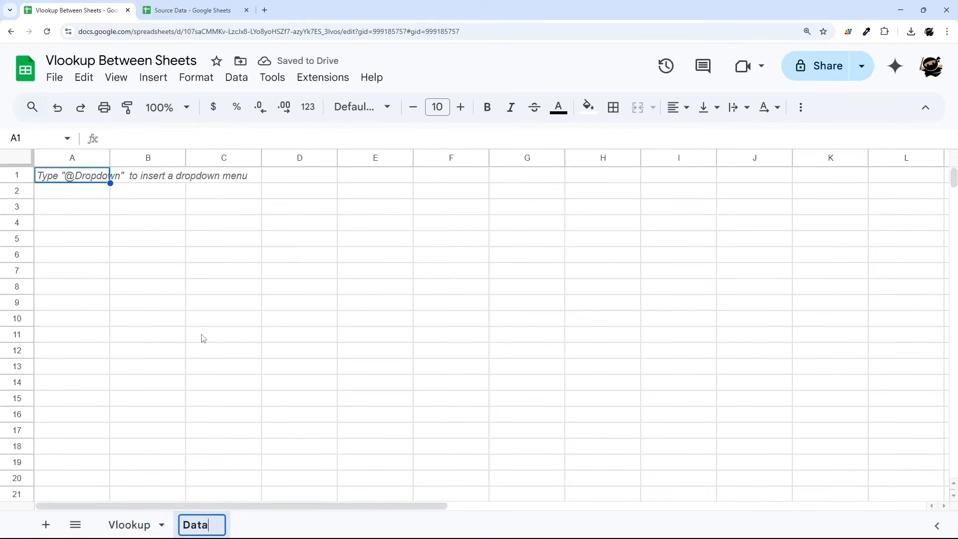
{"action": "key", "text": "Return"}
- Enter the copied IMPORTRANGE call as a standalone formula in A1 of the new Data sheet
{"action": "double_click", "coordinate": [86, 176]}
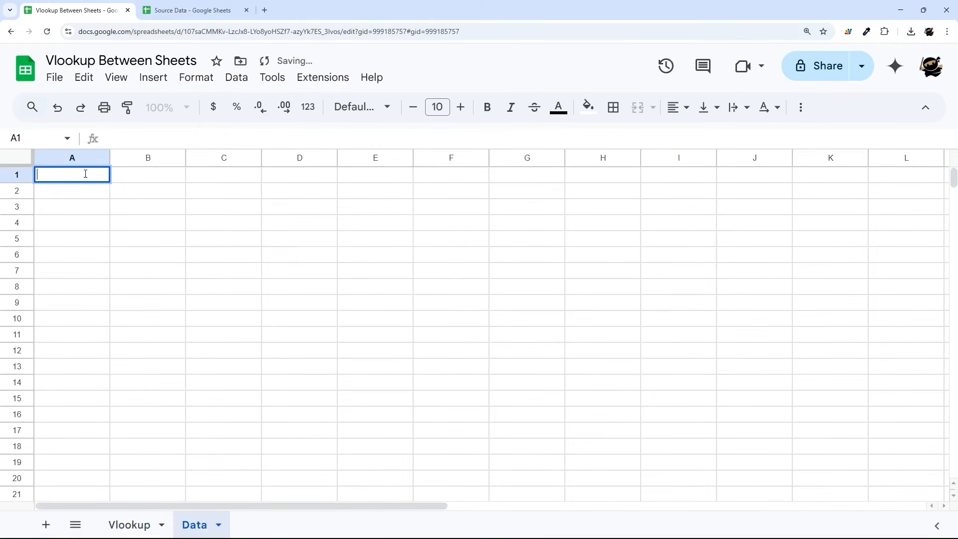
{"action": "key", "text": "ctrl+v"}
{"action": "key", "text": "Home"}
{"action": "type", "text": "="}
{"action": "key", "text": "Return"}
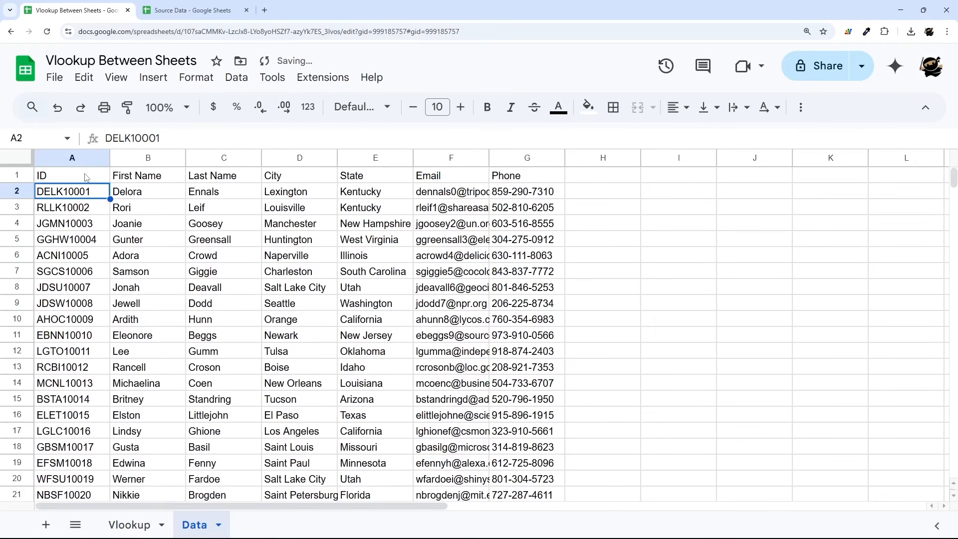
{"action": "left_click", "coordinate": [84, 176]}
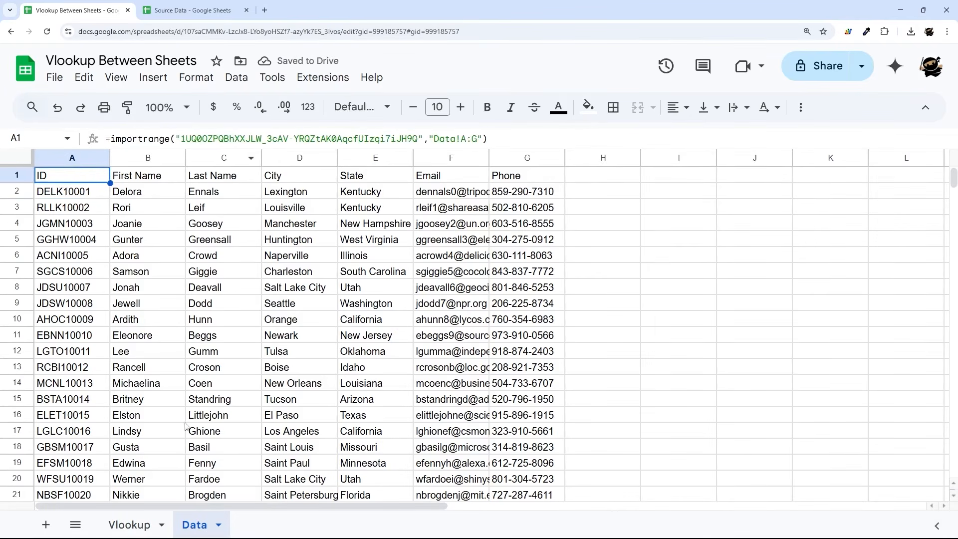
- Return to the Vlookup sheet and review the IMPORTRANGE part of B2's formula
{"action": "left_click", "coordinate": [129, 524]}
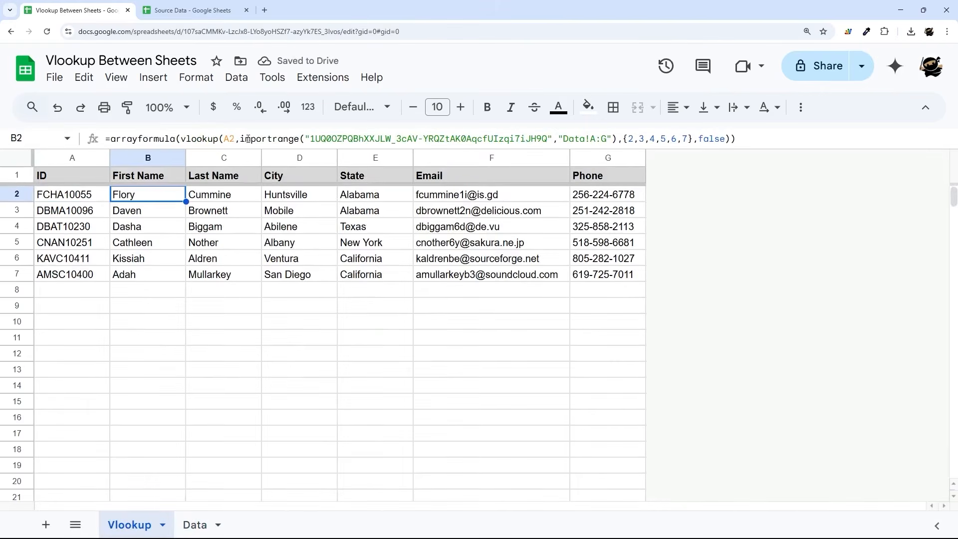
{"action": "left_click_drag", "start_coordinate": [241, 139], "coordinate": [557, 139]}
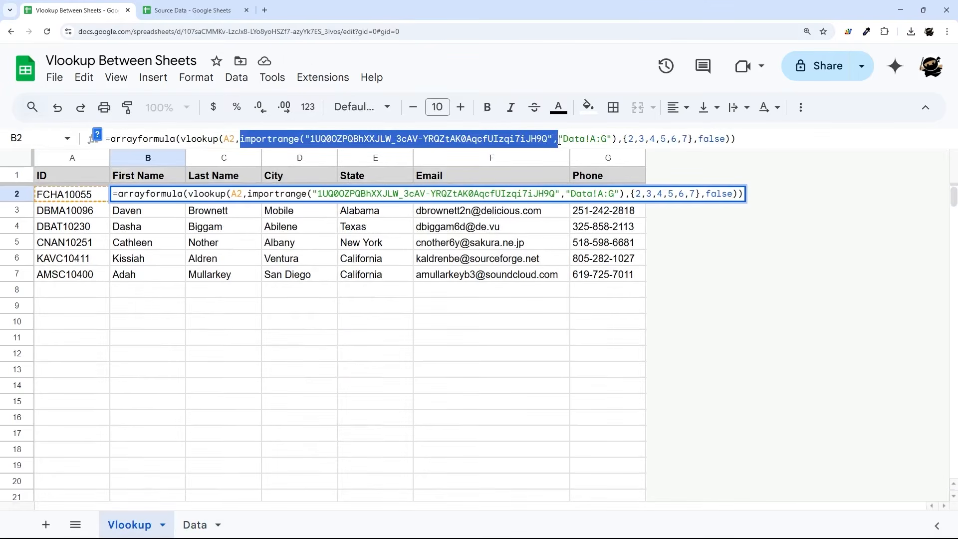
{"action": "key", "text": "Escape"}
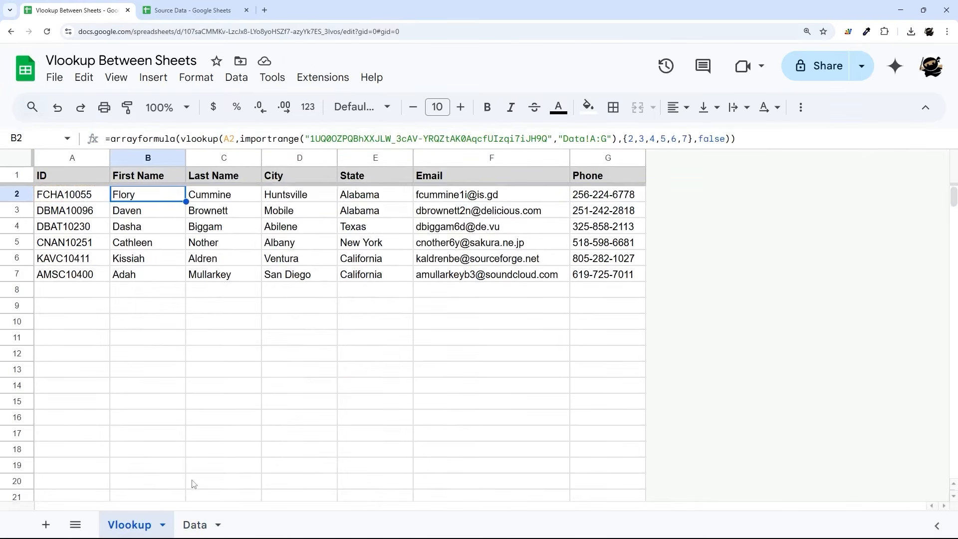
- Delete the Data sheet from the Vlookup Between Sheets spreadsheet
{"action": "left_click", "coordinate": [191, 523]}
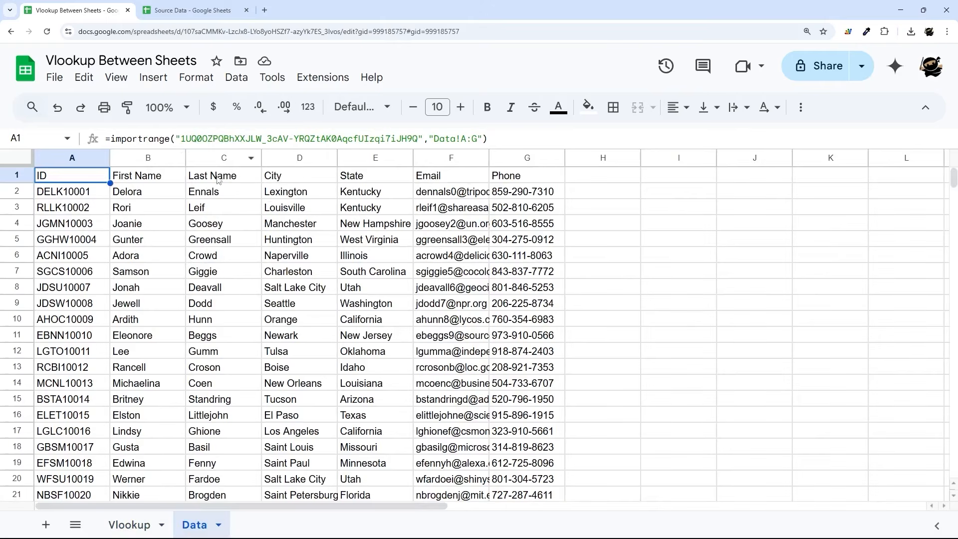
{"action": "left_click", "coordinate": [218, 524]}
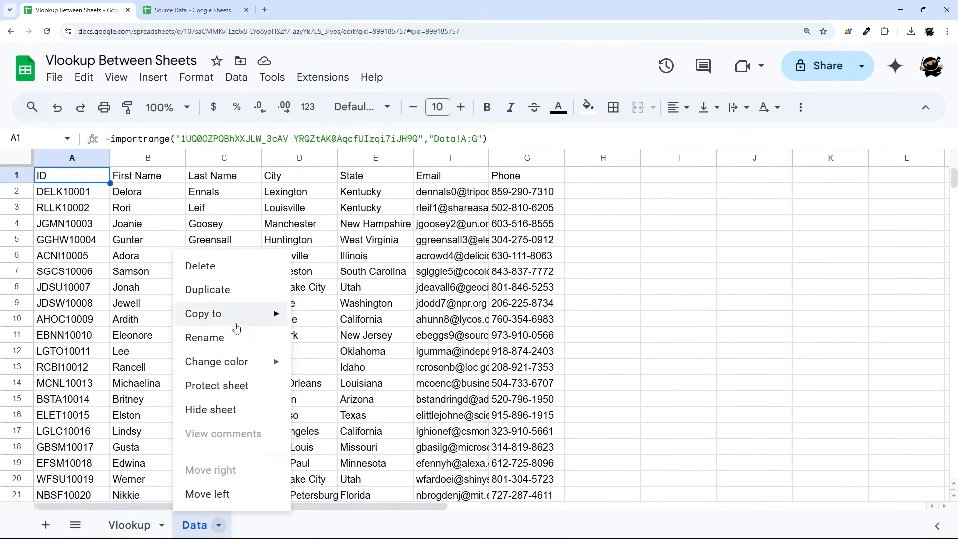
{"action": "left_click", "coordinate": [200, 266]}
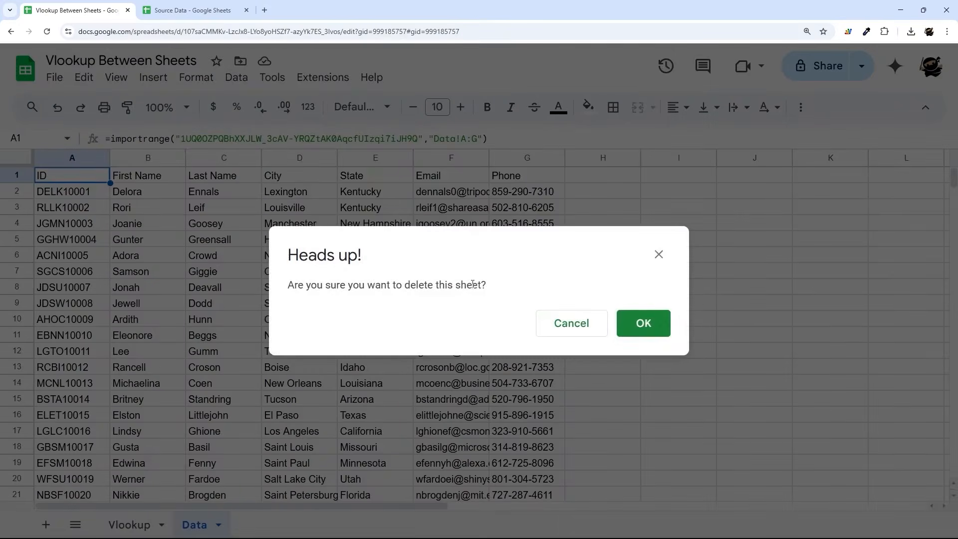
{"action": "left_click", "coordinate": [638, 324]}
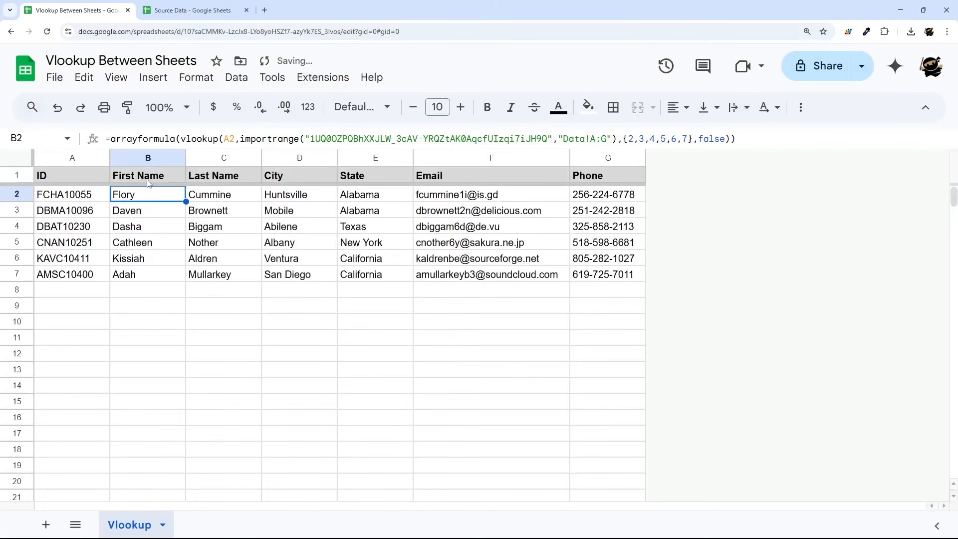
- Clear the individual lookup formulas in B3:B7 of the Vlookup sheet, keeping the one in B2
{"action": "left_click", "coordinate": [131, 215]}
{"action": "left_click", "coordinate": [138, 227]}
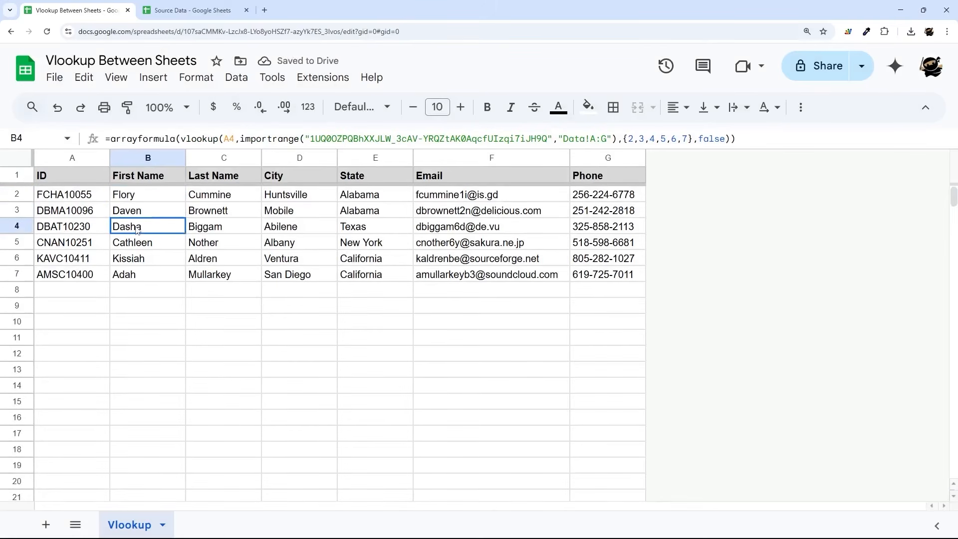
{"action": "left_click", "coordinate": [142, 243]}
{"action": "left_click_drag", "start_coordinate": [144, 216], "coordinate": [143, 275]}
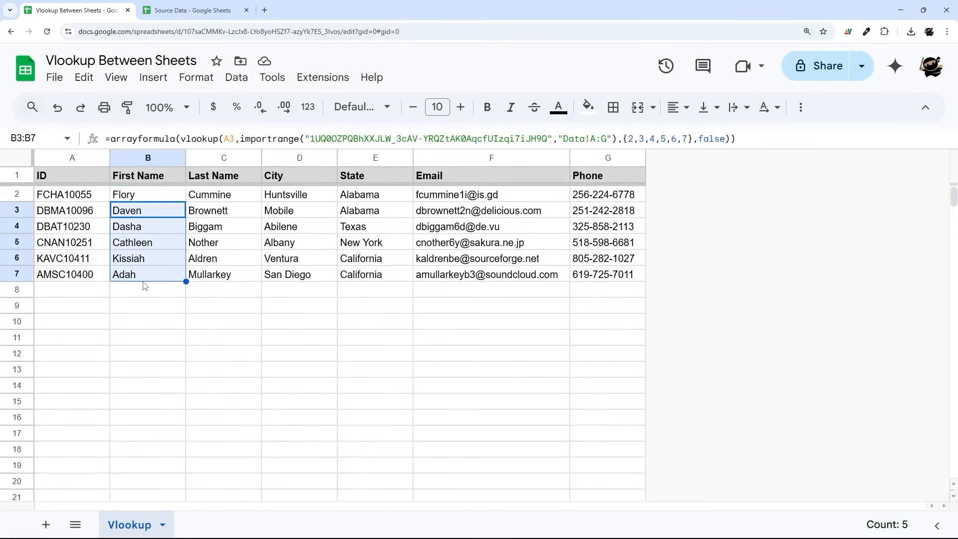
{"action": "key", "text": "Delete"}
- Extend the VLOOKUP search key in B2's formula to the open-ended range A2:A
{"action": "left_click", "coordinate": [143, 195]}
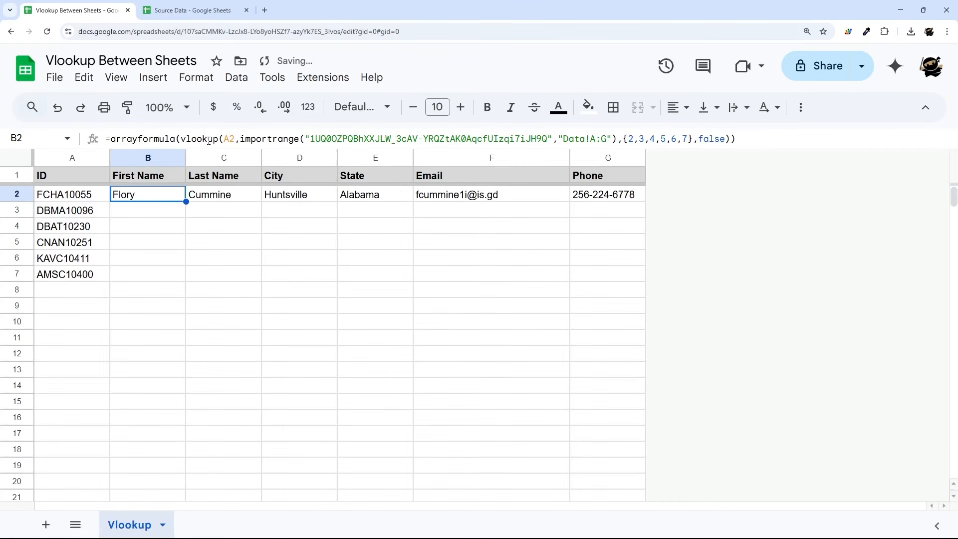
{"action": "left_click", "coordinate": [180, 138]}
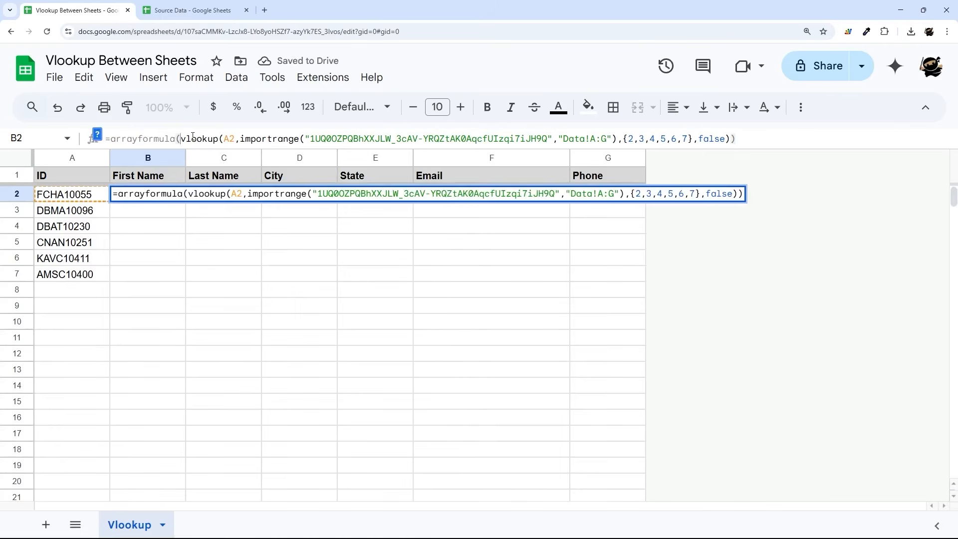
{"action": "left_click", "coordinate": [193, 138]}
{"action": "key", "text": "Right"}
{"action": "key", "text": "Right"}
{"action": "key", "text": "Right"}
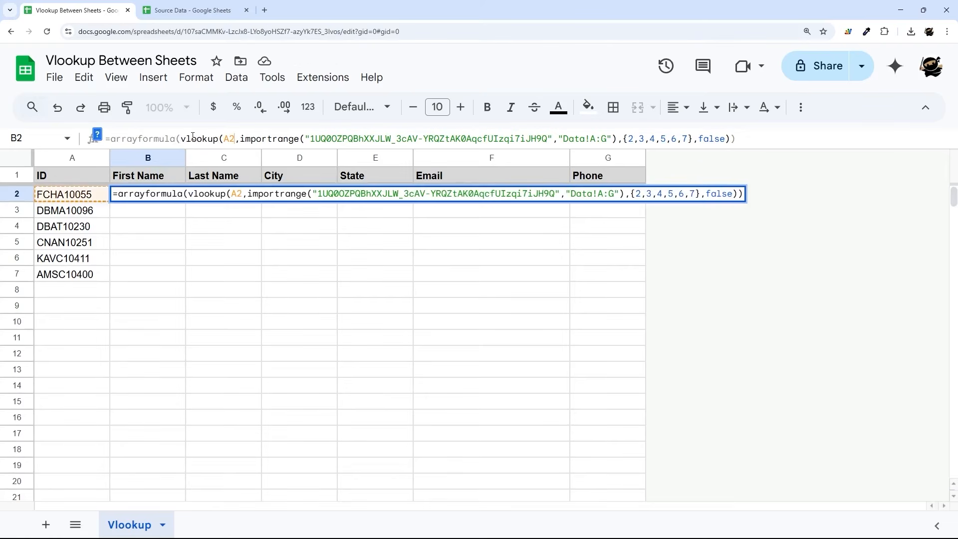
{"action": "type", "text": ":A"}
{"action": "key", "text": "Return"}
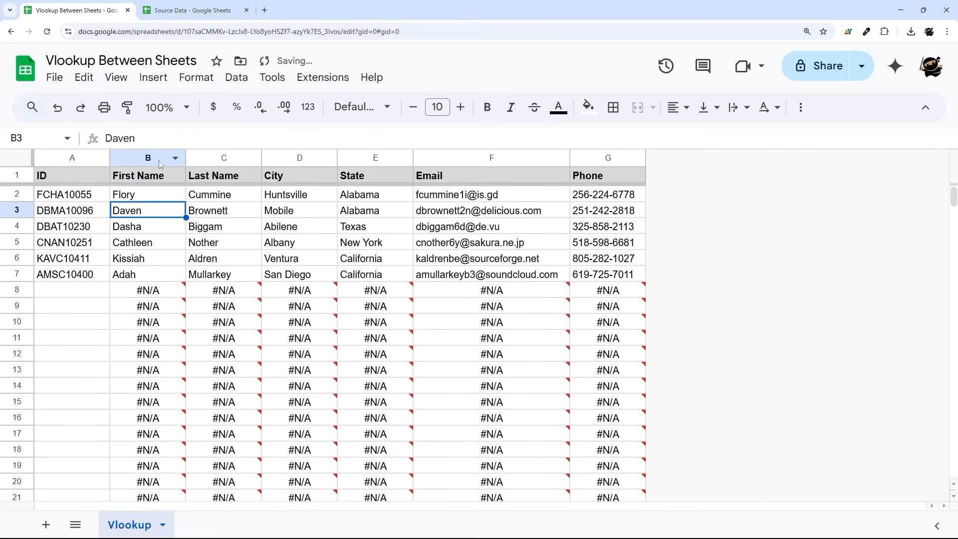
- Wrap the VLOOKUP in B2 inside IF(A2:A="",, ...) so rows without an ID stay blank
{"action": "left_click_drag", "start_coordinate": [154, 200], "coordinate": [143, 279]}
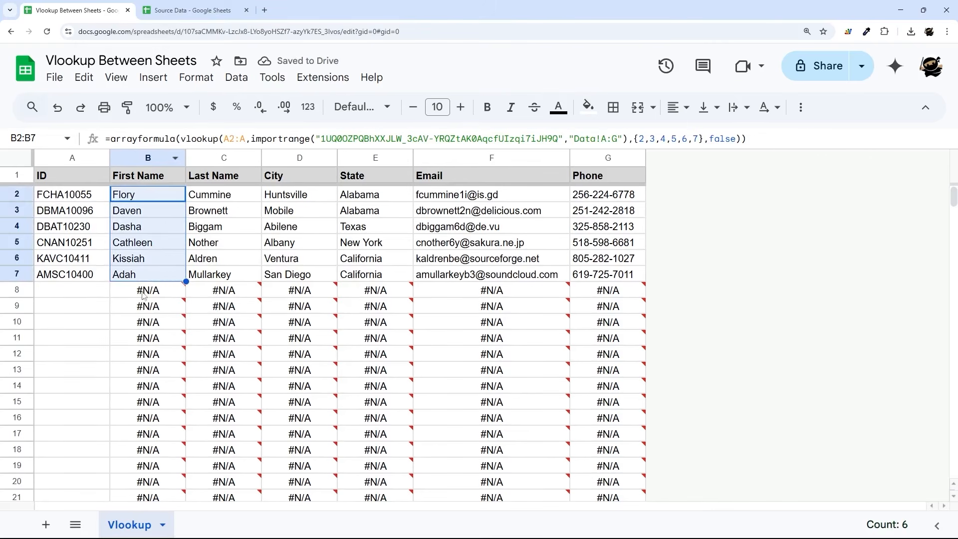
{"action": "left_click_drag", "start_coordinate": [143, 294], "coordinate": [131, 369]}
{"action": "left_click", "coordinate": [140, 198]}
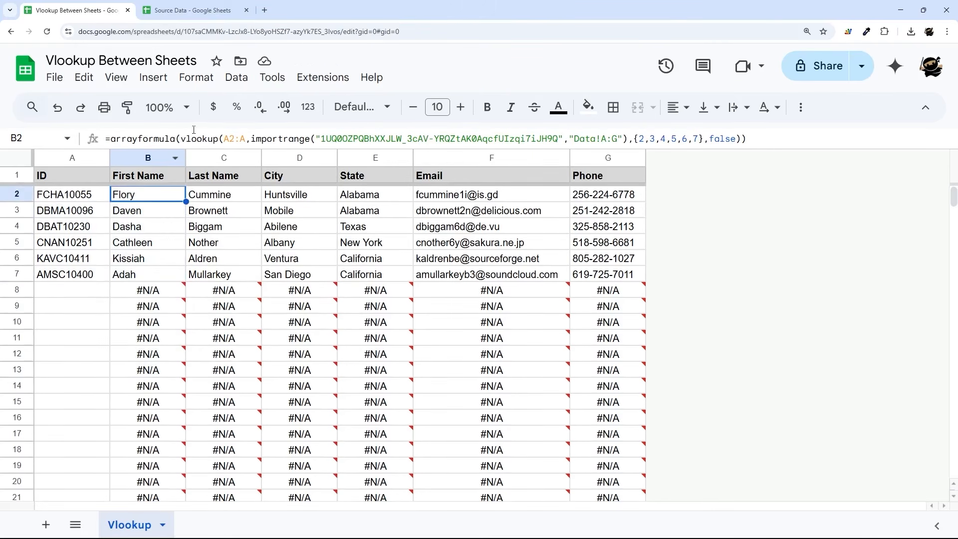
{"action": "left_click", "coordinate": [183, 139]}
{"action": "type", "text": "IF("}
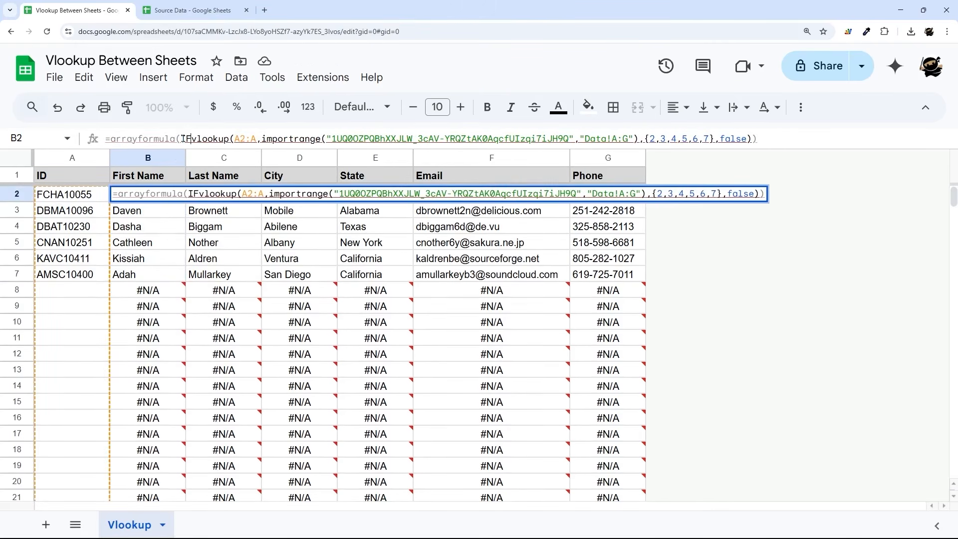
{"action": "type", "text": "A@:"}
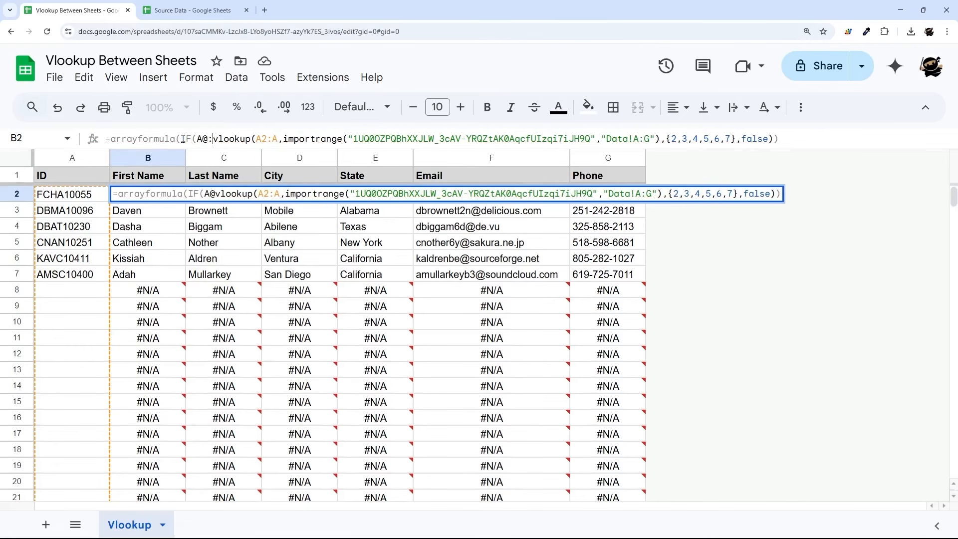
{"action": "key", "text": "BackSpace"}
{"action": "key", "text": "BackSpace"}
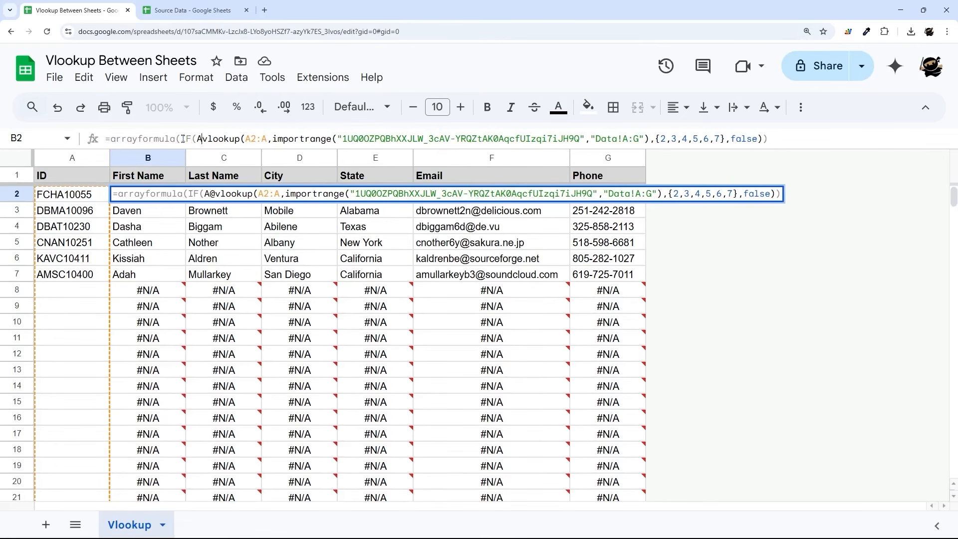
{"action": "type", "text": "2:A=\"\",,\"\","}
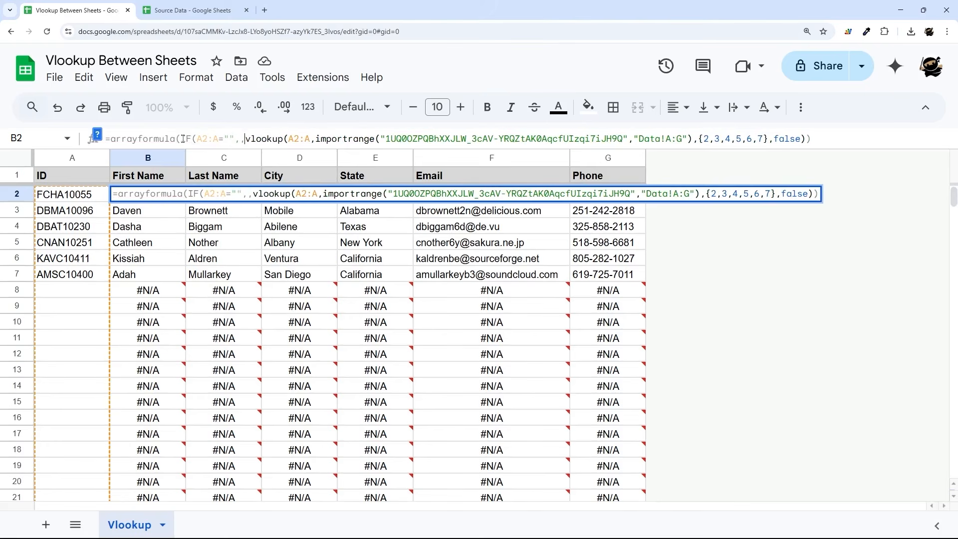
{"action": "key", "text": "Return"}
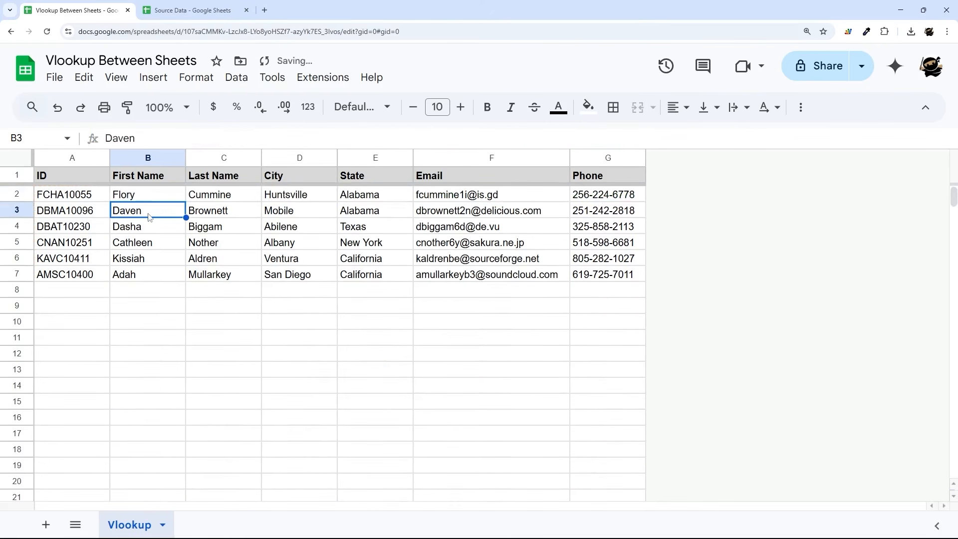
- Try overwriting the array result in C4 with a different last name and read the error on B2
{"action": "left_click", "coordinate": [142, 198]}
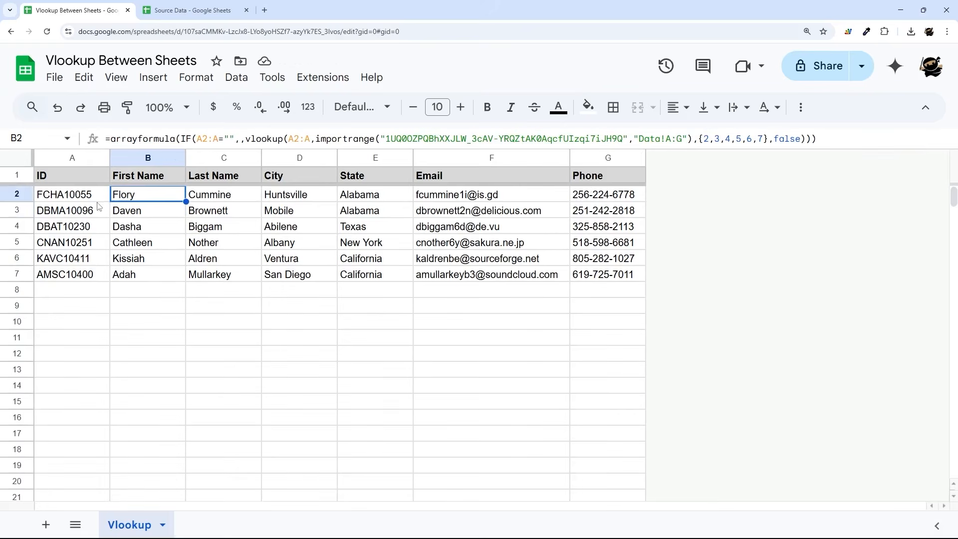
{"action": "left_click", "coordinate": [237, 229]}
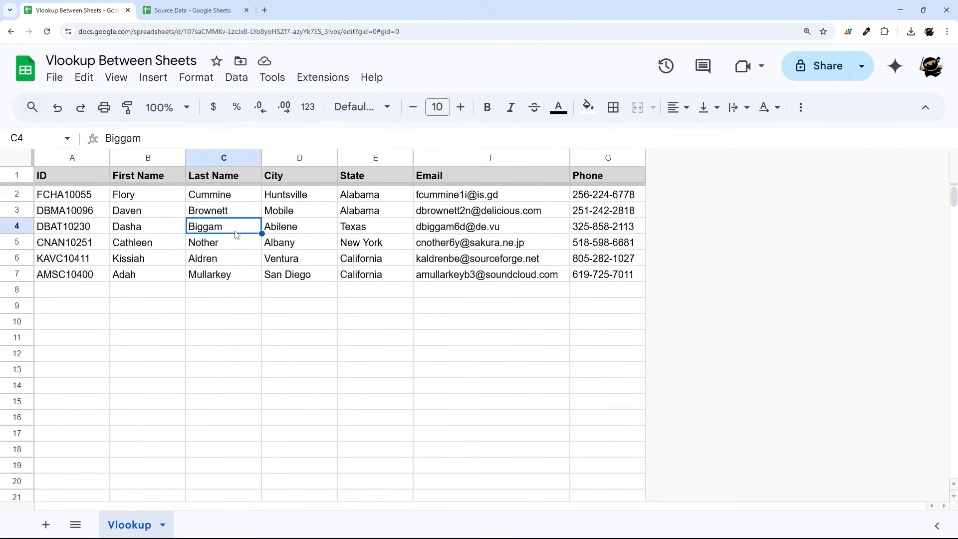
{"action": "type", "text": "Potter"}
{"action": "key", "text": "Return"}
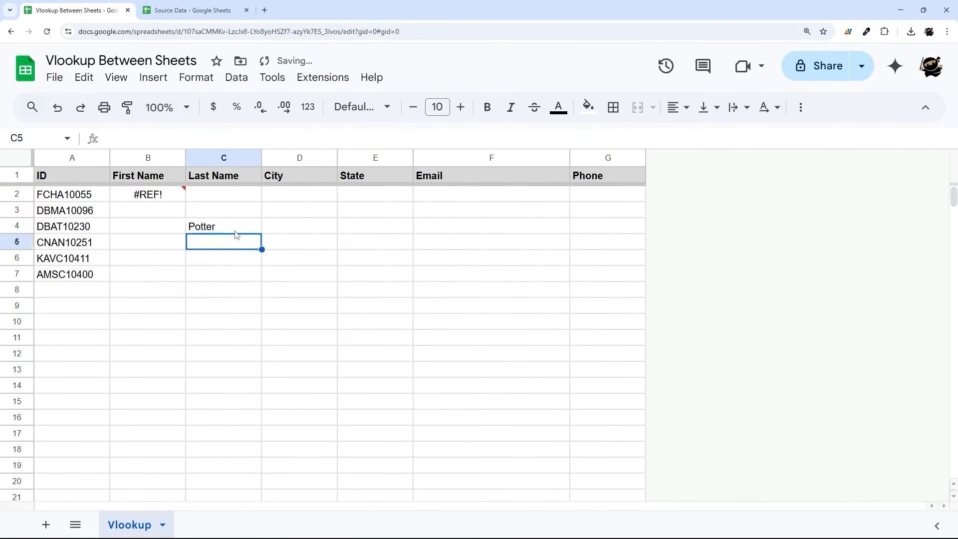
{"action": "left_click", "coordinate": [139, 196]}
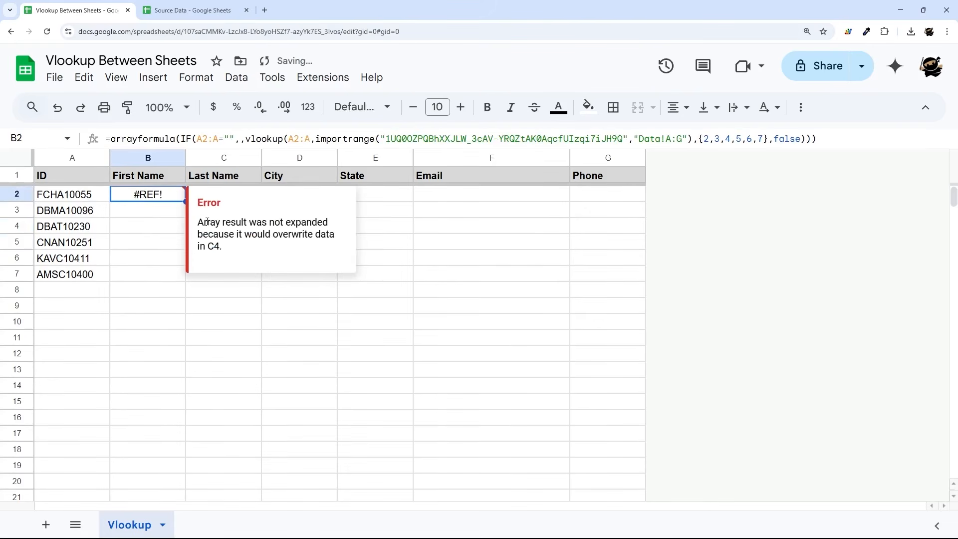
{"action": "left_click_drag", "start_coordinate": [197, 222], "coordinate": [276, 264]}
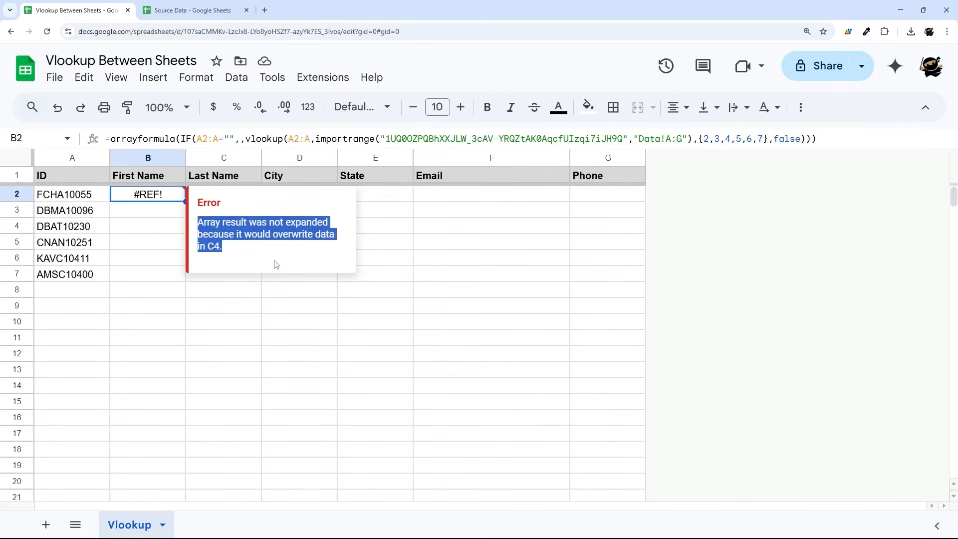
{"action": "left_click", "coordinate": [346, 294]}
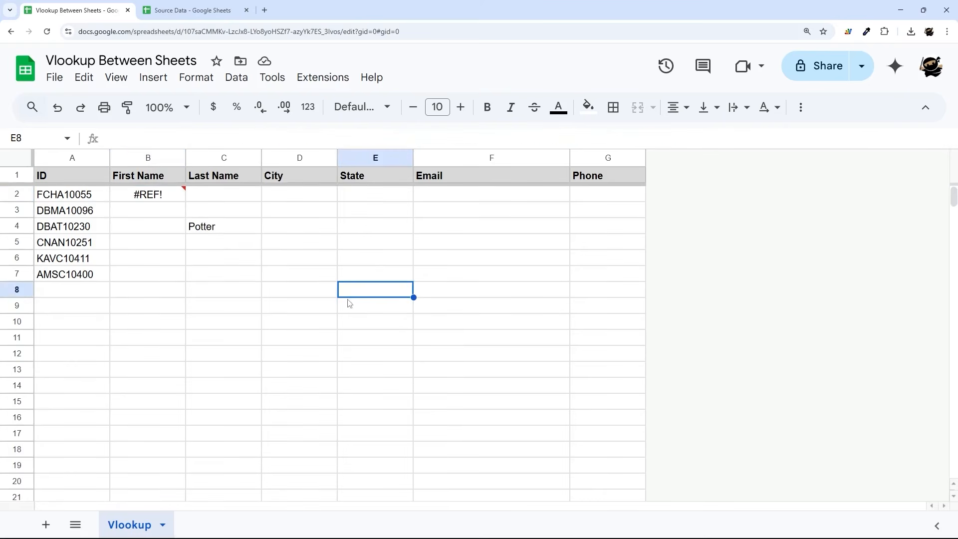
- Clear the manually entered last name from C4
{"action": "left_click", "coordinate": [228, 226]}
{"action": "key", "text": "Delete"}
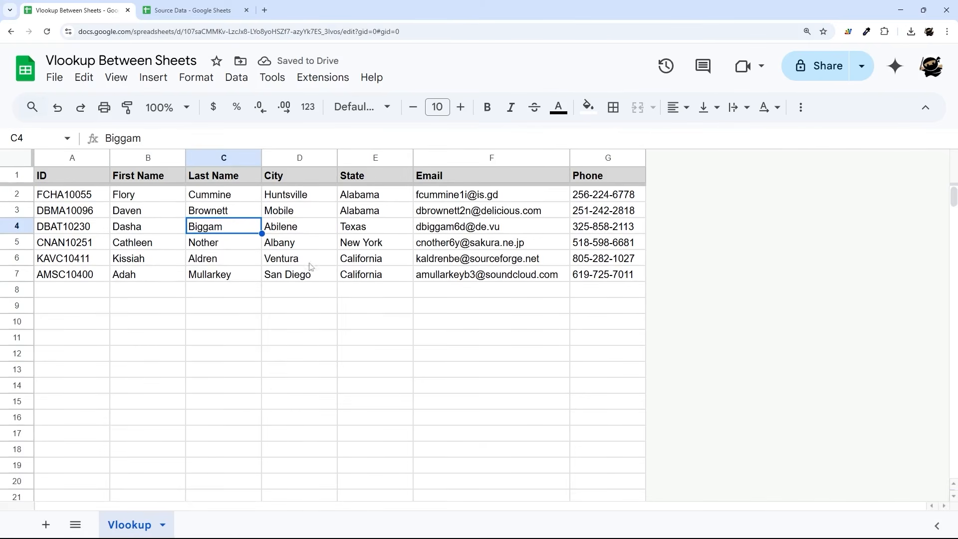
- Review the Source Data spreadsheet and the column index list {2,3,4,5,6,7} in B2's formula without changing anything
{"action": "left_click", "coordinate": [175, 196]}
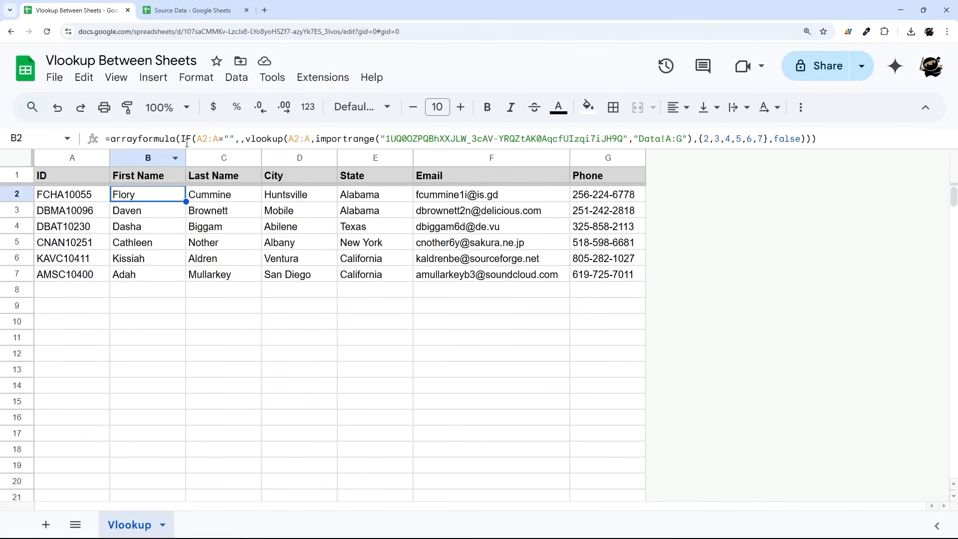
{"action": "left_click", "coordinate": [206, 231]}
{"action": "left_click", "coordinate": [182, 11]}
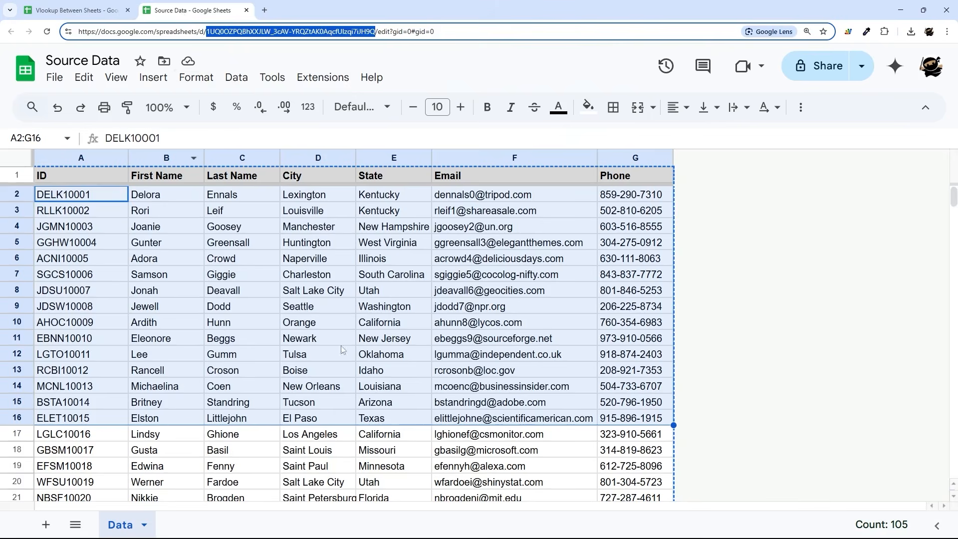
{"action": "left_click", "coordinate": [75, 10]}
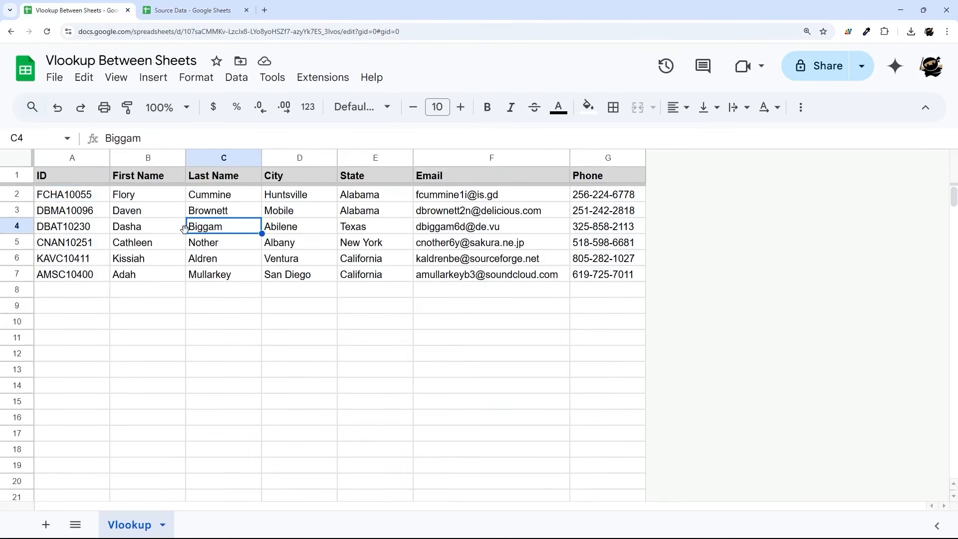
{"action": "left_click", "coordinate": [135, 197]}
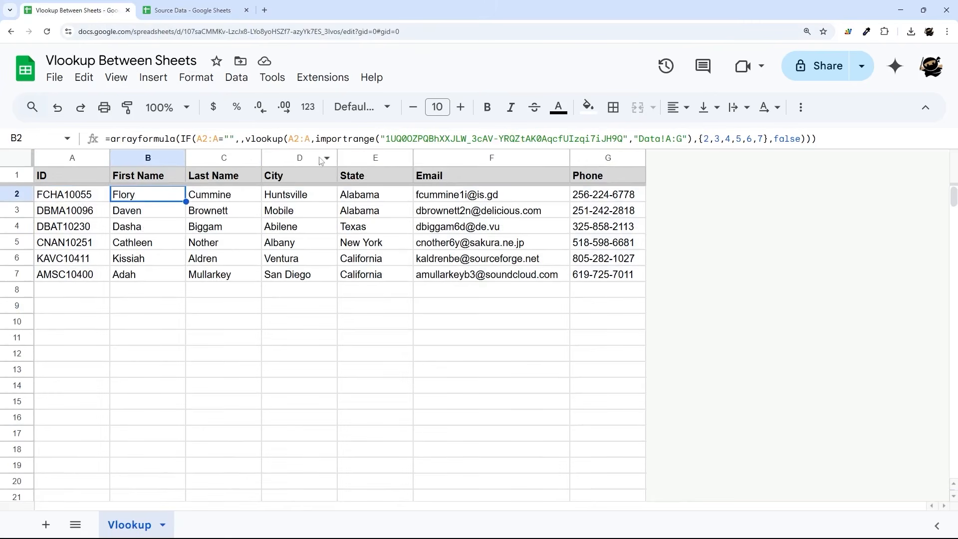
{"action": "left_click_drag", "start_coordinate": [700, 136], "coordinate": [768, 135]}
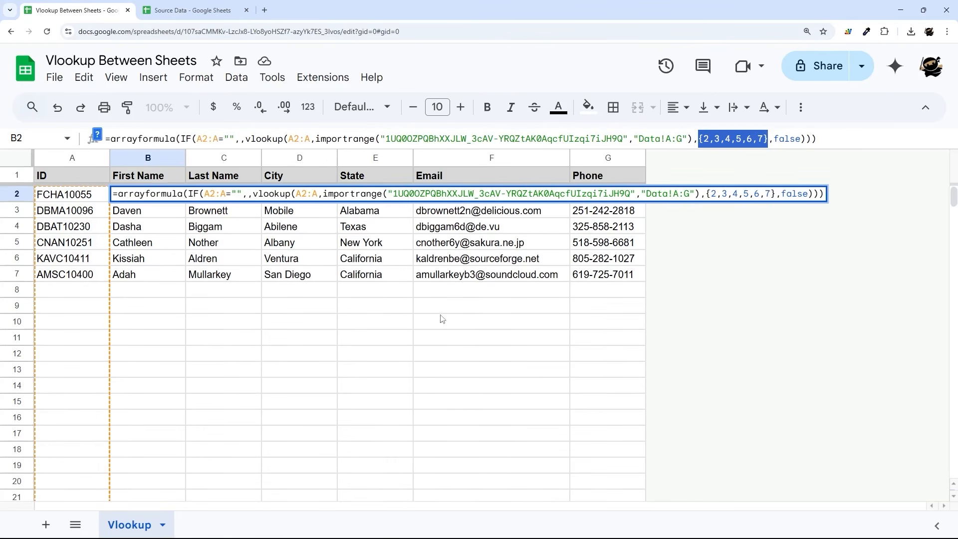
{"action": "key", "text": "Escape"}
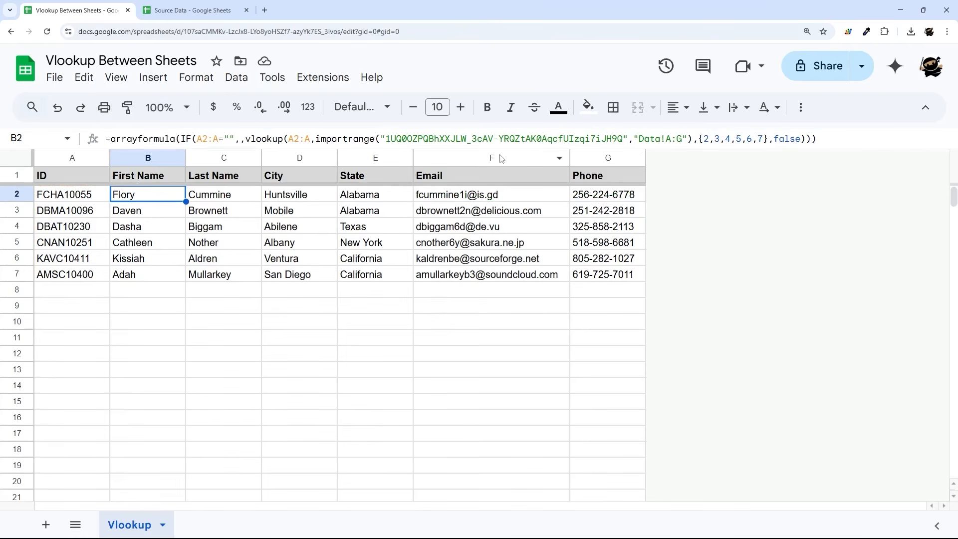
- Delete the State column from the Vlookup sheet
{"action": "left_click", "coordinate": [361, 157]}
{"action": "right_click", "coordinate": [363, 158]}
{"action": "left_click", "coordinate": [410, 277]}
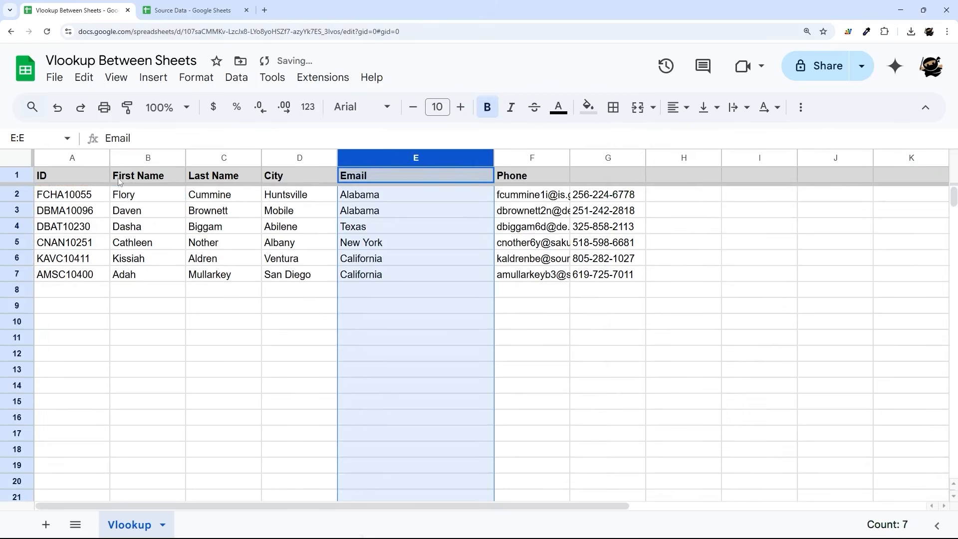
- Remove index 5 from B2's VLOOKUP column list so it reads {2,3,4,6,7}
{"action": "left_click", "coordinate": [136, 198]}
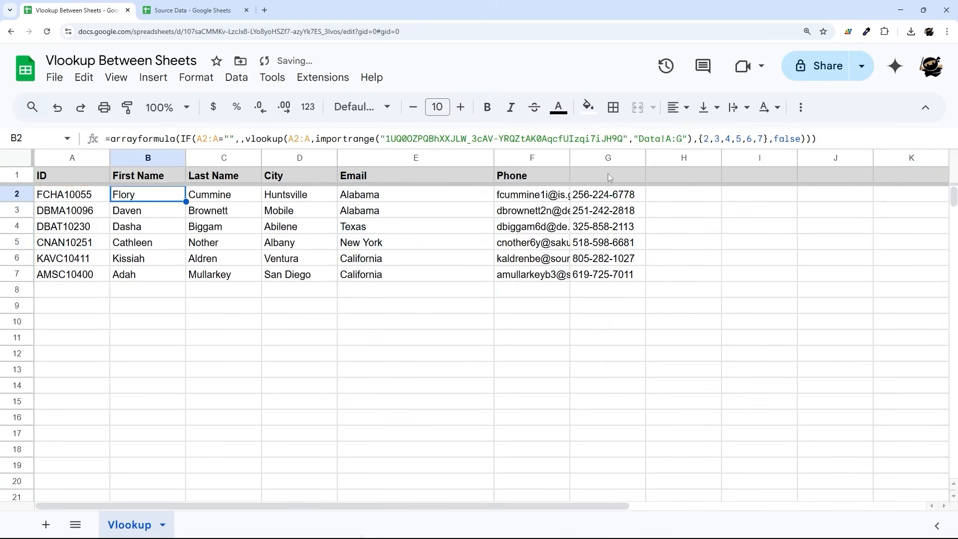
{"action": "left_click", "coordinate": [744, 138]}
{"action": "key", "text": "BackSpace"}
{"action": "key", "text": "BackSpace"}
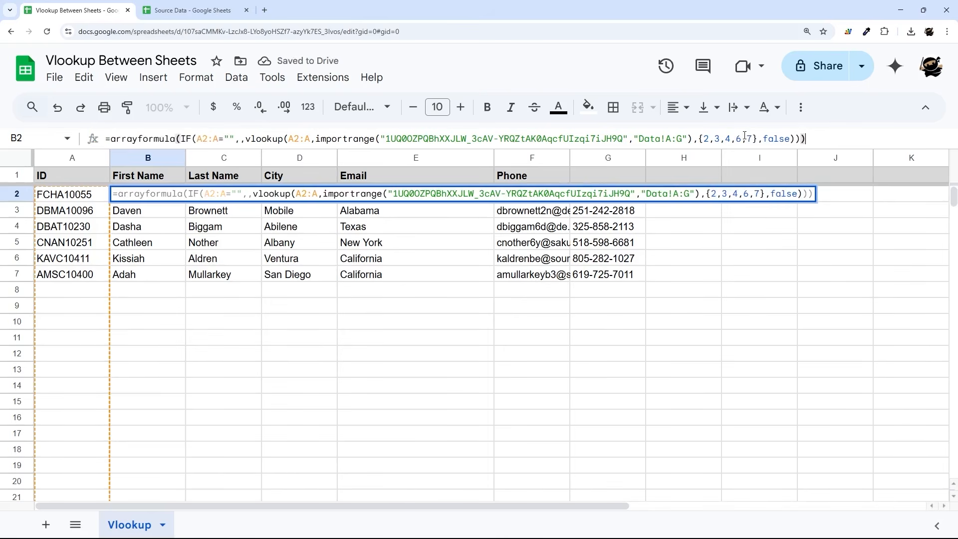
{"action": "key", "text": "Return"}
- Delete the empty columns G through K beyond the Phone column
{"action": "left_click_drag", "start_coordinate": [609, 160], "coordinate": [947, 159]}
{"action": "left_click", "coordinate": [571, 281]}
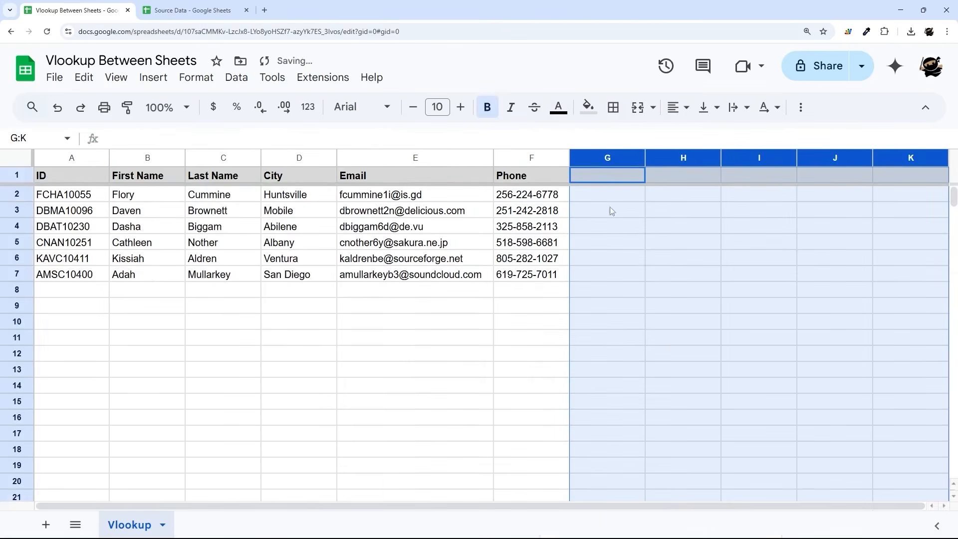
{"action": "right_click", "coordinate": [637, 182]}
{"action": "left_click", "coordinate": [680, 276]}
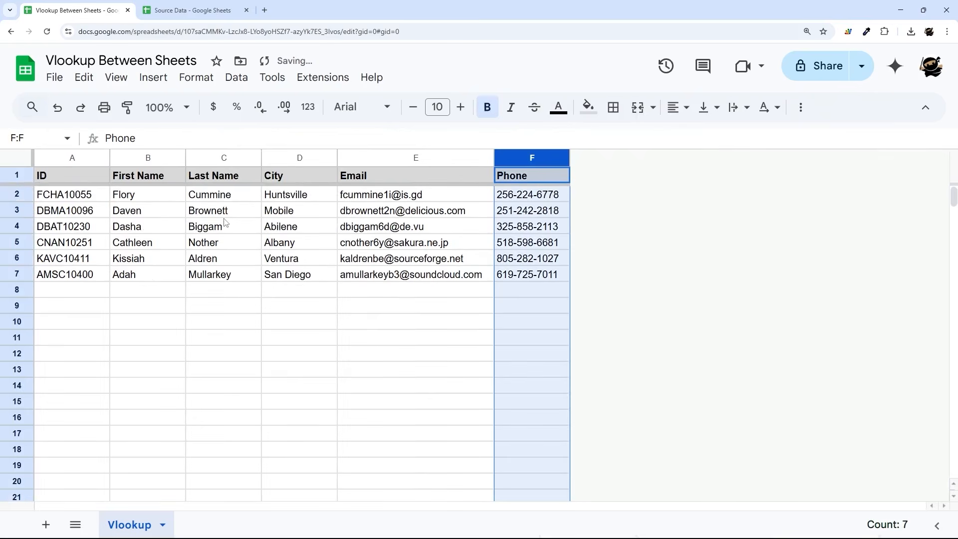
- Copy the ID in A23 of the Source Data spreadsheet into A8 of the Vlookup sheet and check B8:F8
{"action": "left_click", "coordinate": [106, 197]}
{"action": "left_click", "coordinate": [121, 196]}
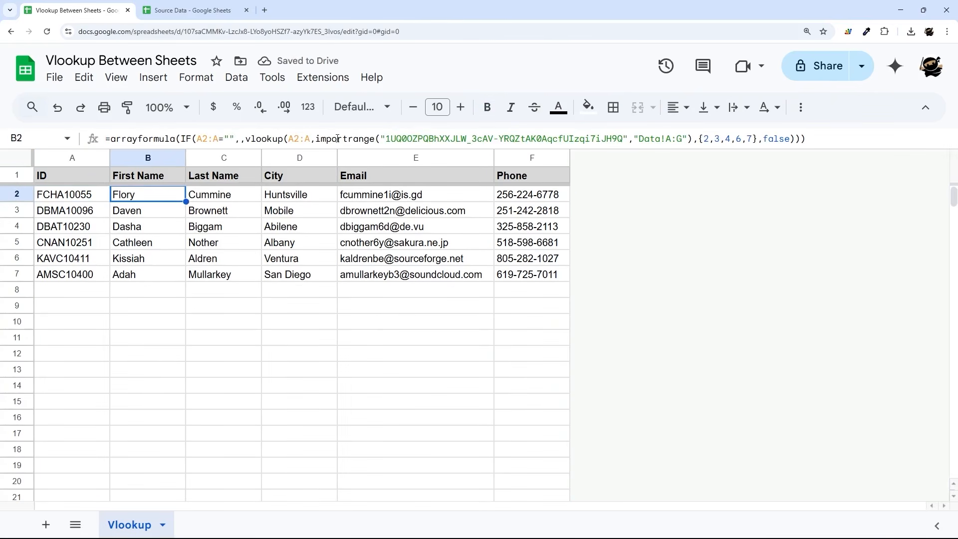
{"action": "left_click", "coordinate": [169, 12]}
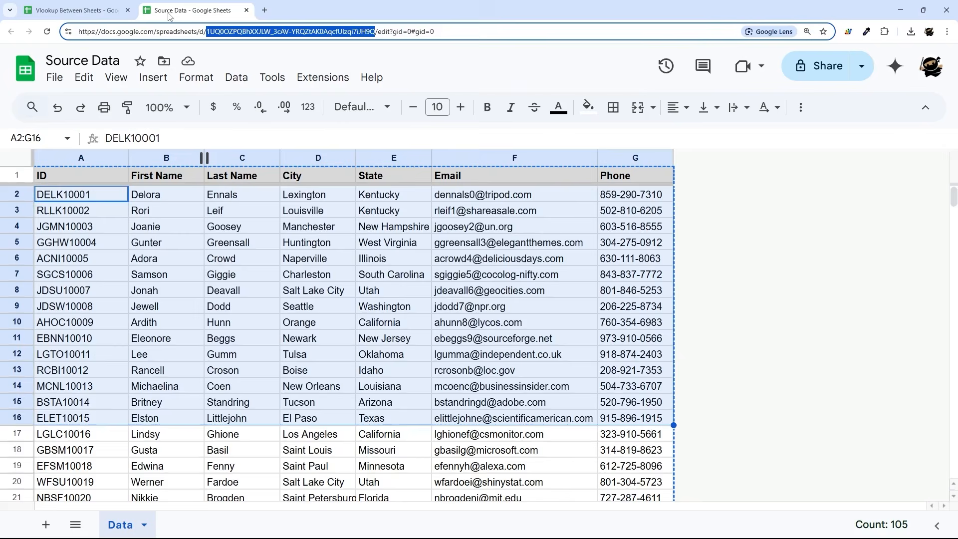
{"action": "scroll", "coordinate": [116, 409], "scroll_direction": "down", "scroll_amount": 2}
{"action": "left_click", "coordinate": [75, 429]}
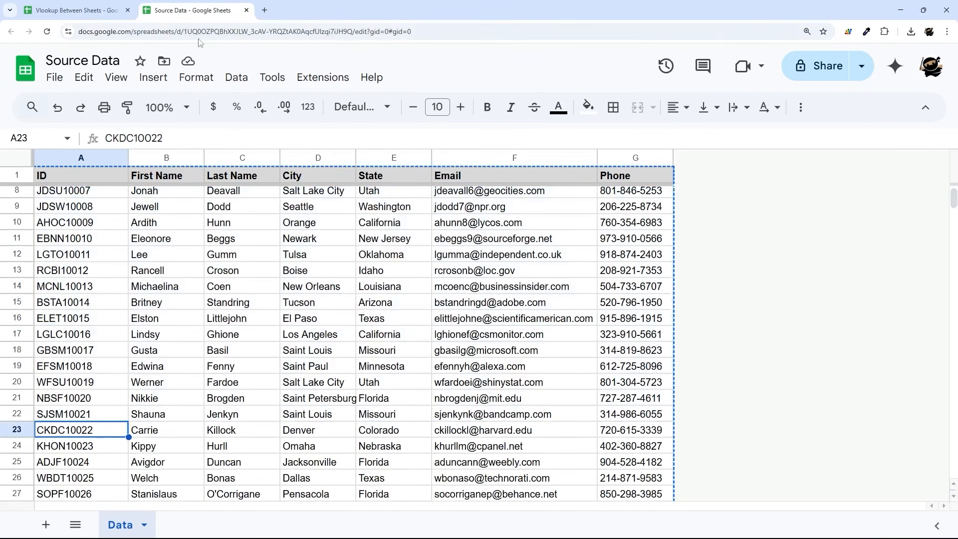
{"action": "key", "text": "ctrl+c"}
{"action": "left_click", "coordinate": [75, 10]}
{"action": "left_click", "coordinate": [72, 290]}
{"action": "key", "text": "ctrl+v"}
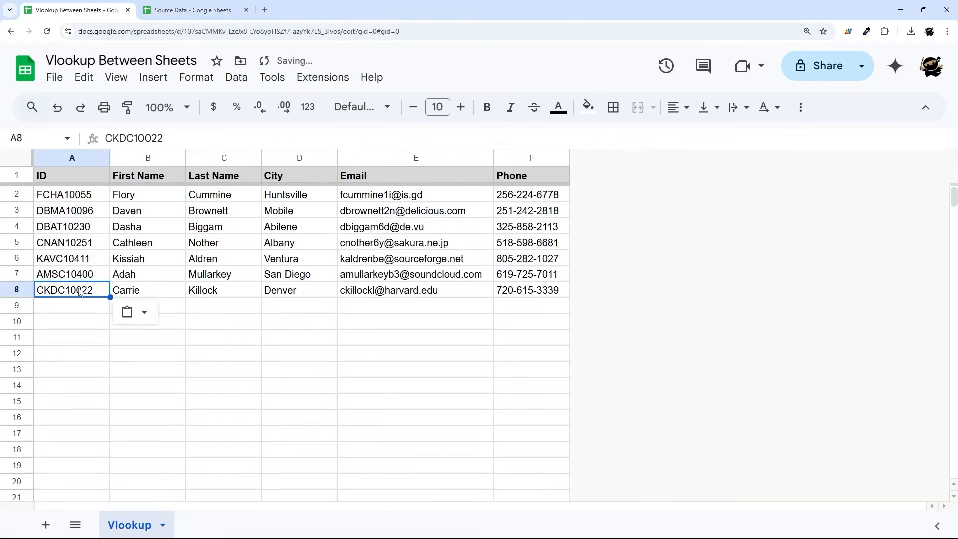
{"action": "left_click_drag", "start_coordinate": [163, 292], "coordinate": [572, 292]}
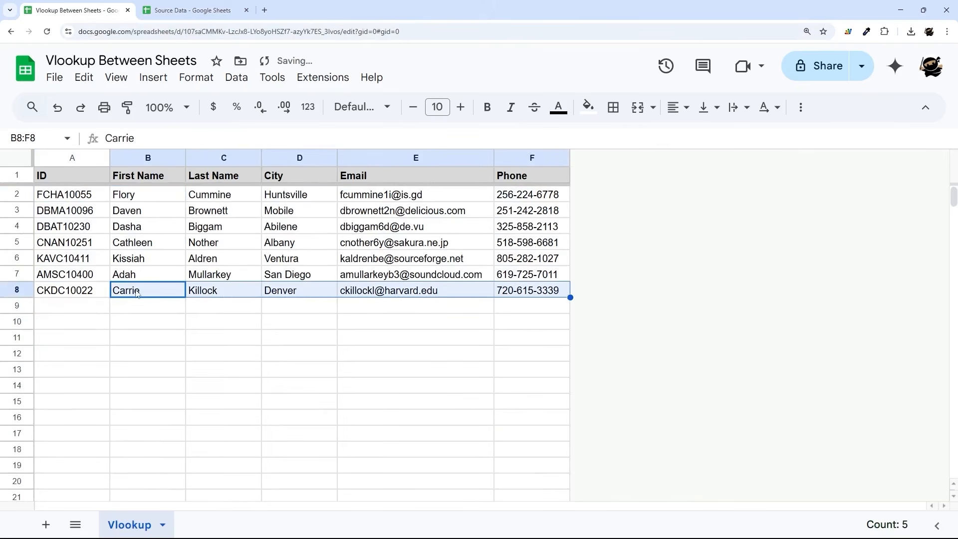